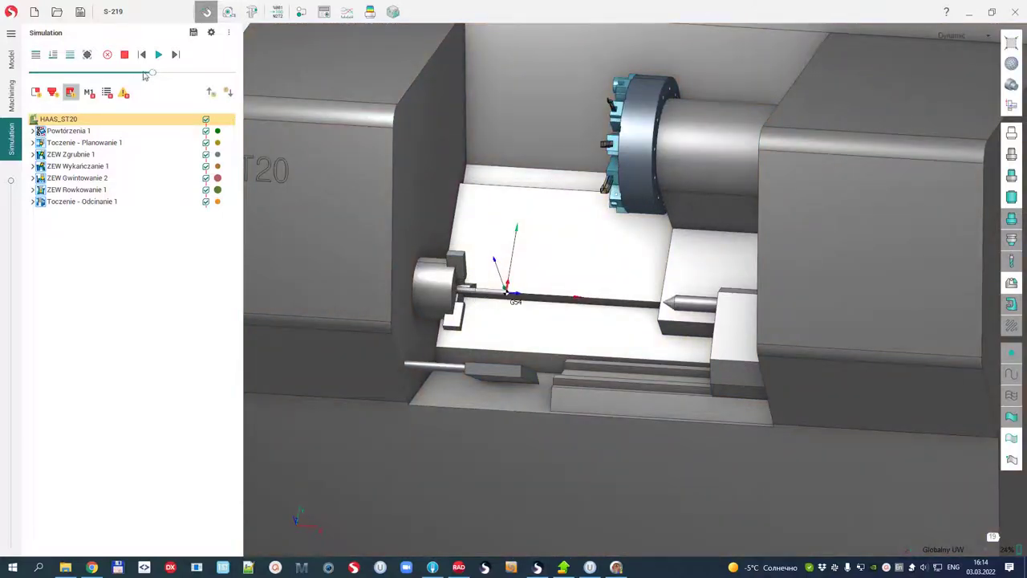
Play the full lathe simulation, zooming and orbiting to watch the thread and groove being cut
left_click(158, 55)
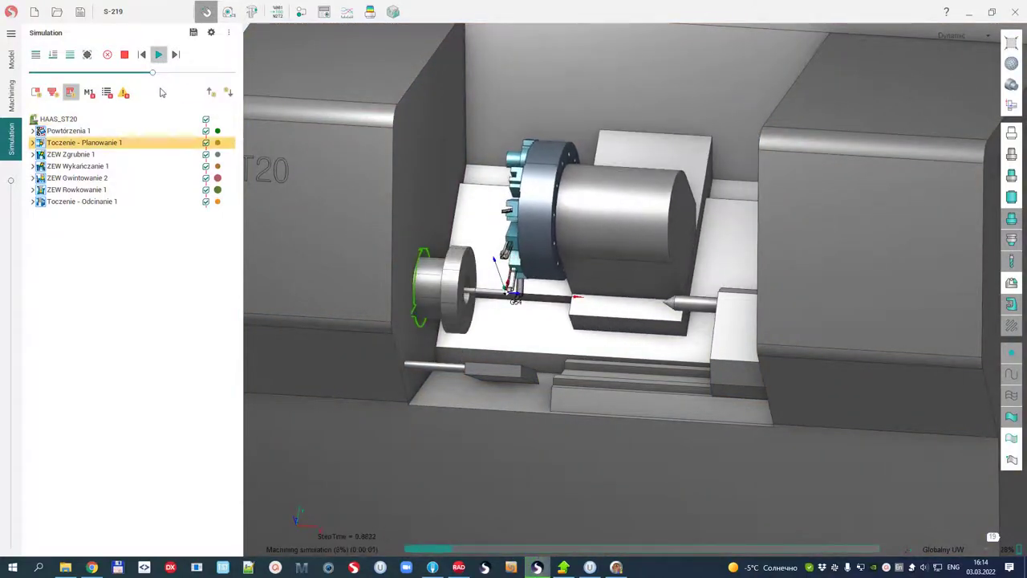
scroll(501, 293, "up", 5)
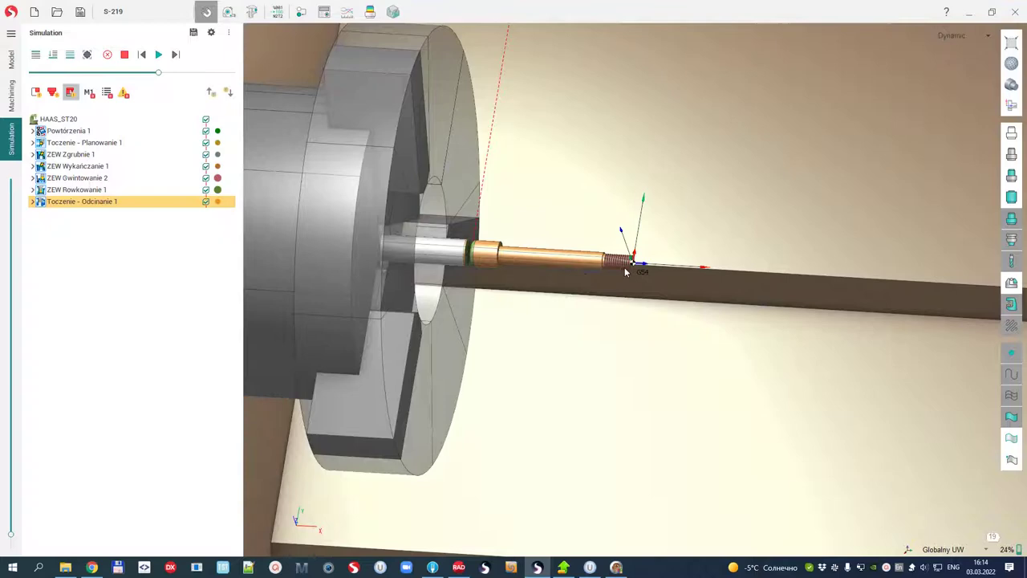
scroll(513, 297, "down", 3)
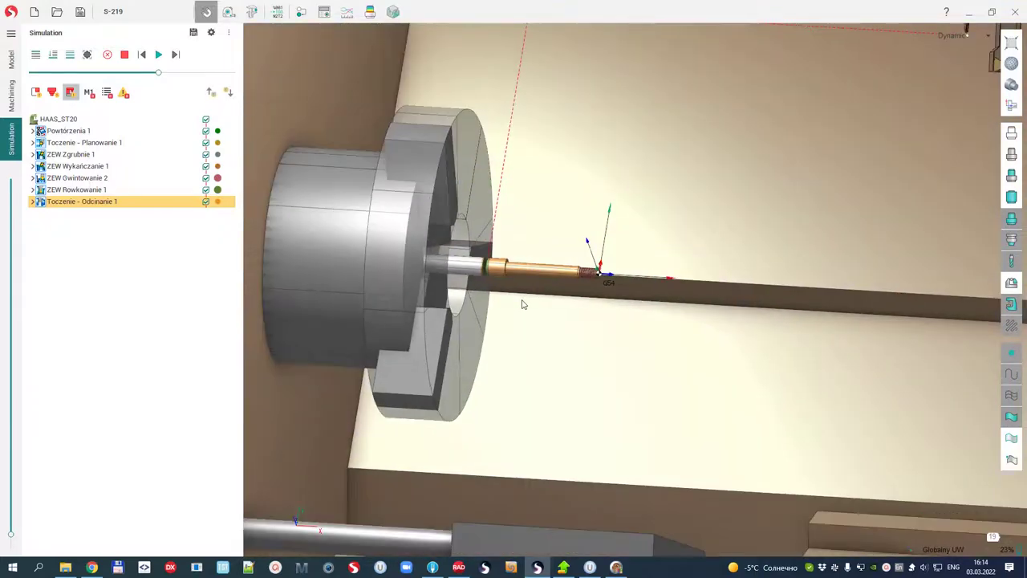
middle_click_drag(523, 298, 482, 277)
scroll(470, 268, "up", 2)
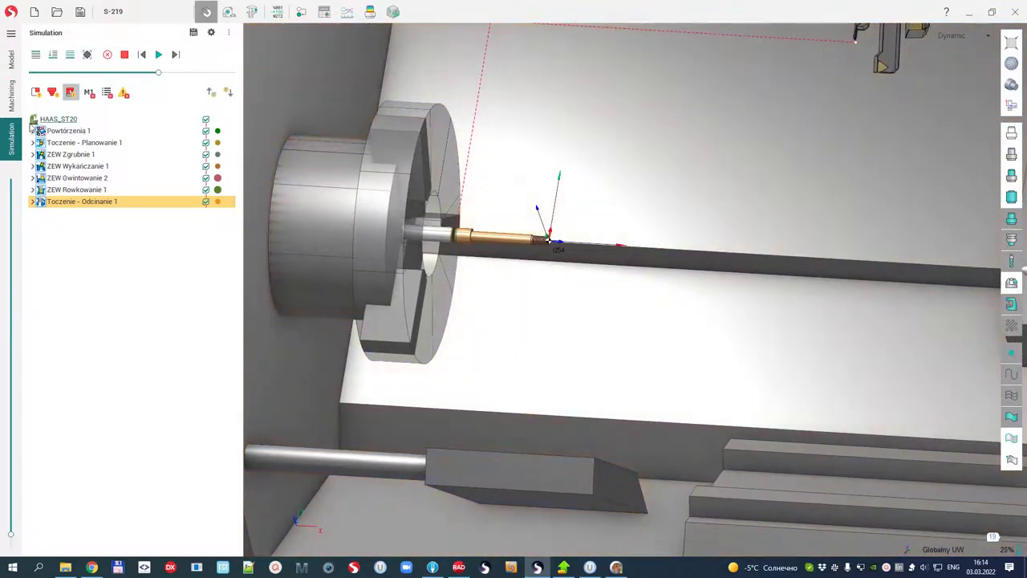
Change the HAAS_ST20 workpiece setup Z offset from 139.5 to 39.5
left_click(11, 96)
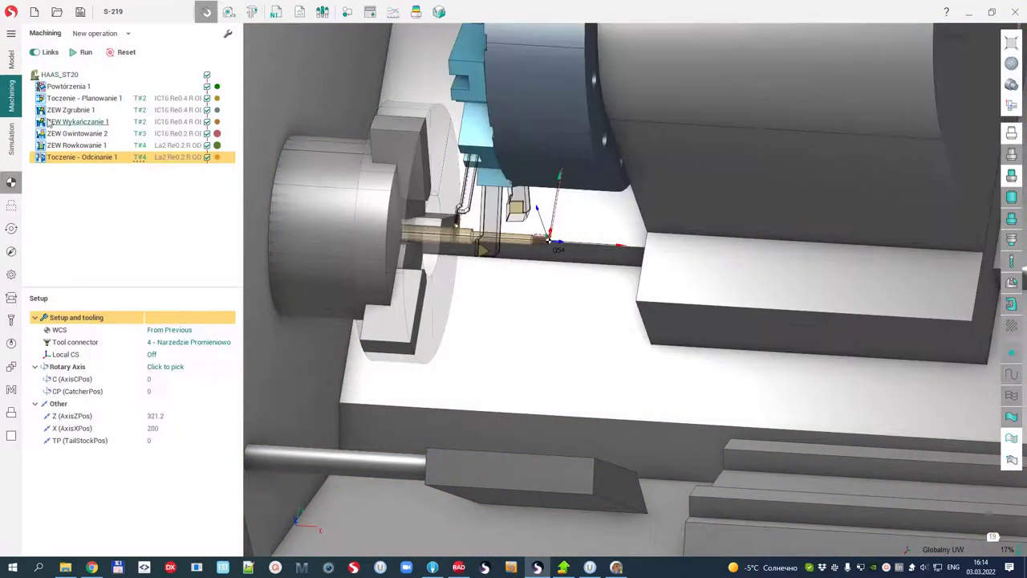
left_click(64, 78)
middle_click_drag(472, 256, 603, 293)
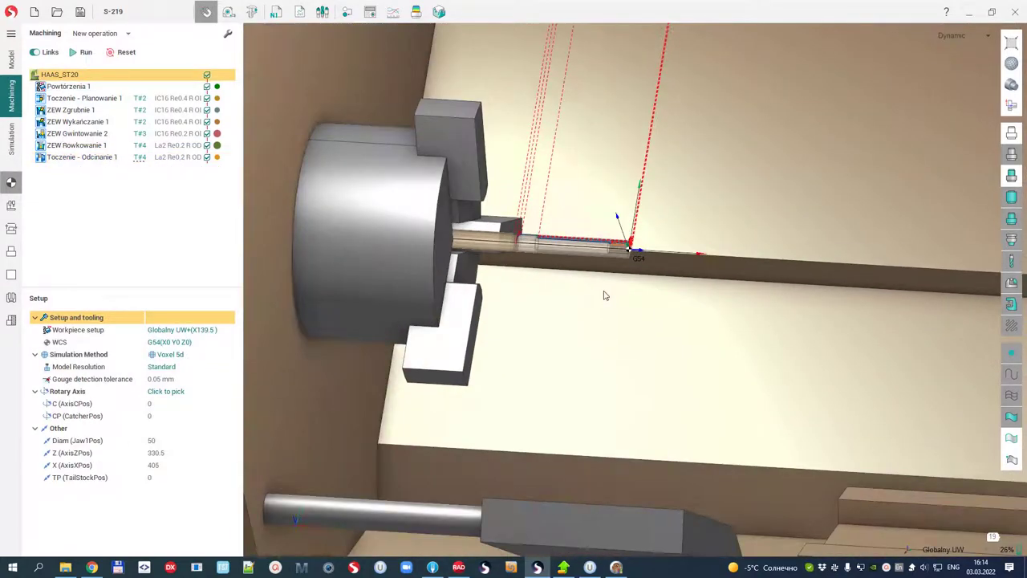
left_click(201, 331)
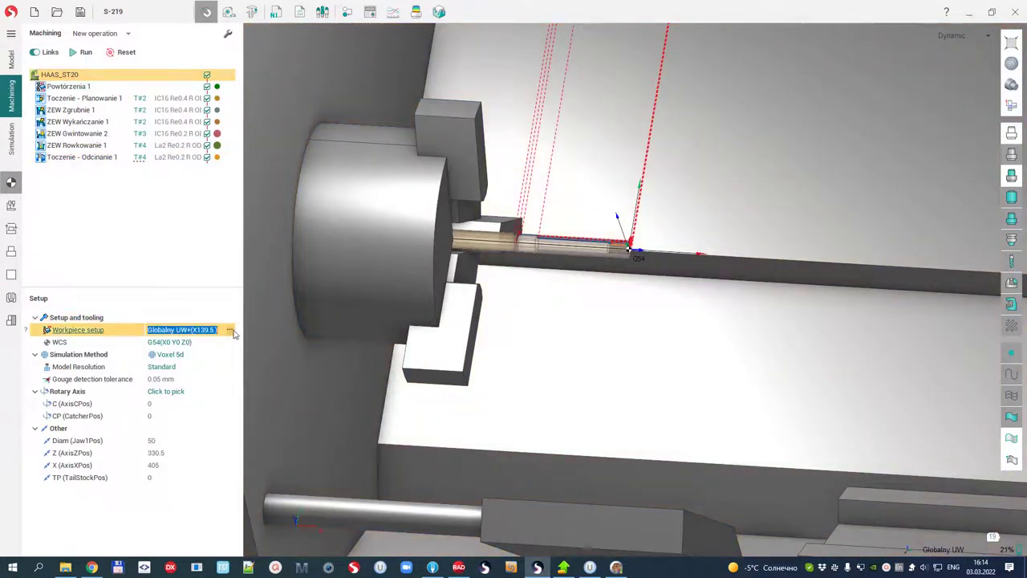
left_click(229, 331)
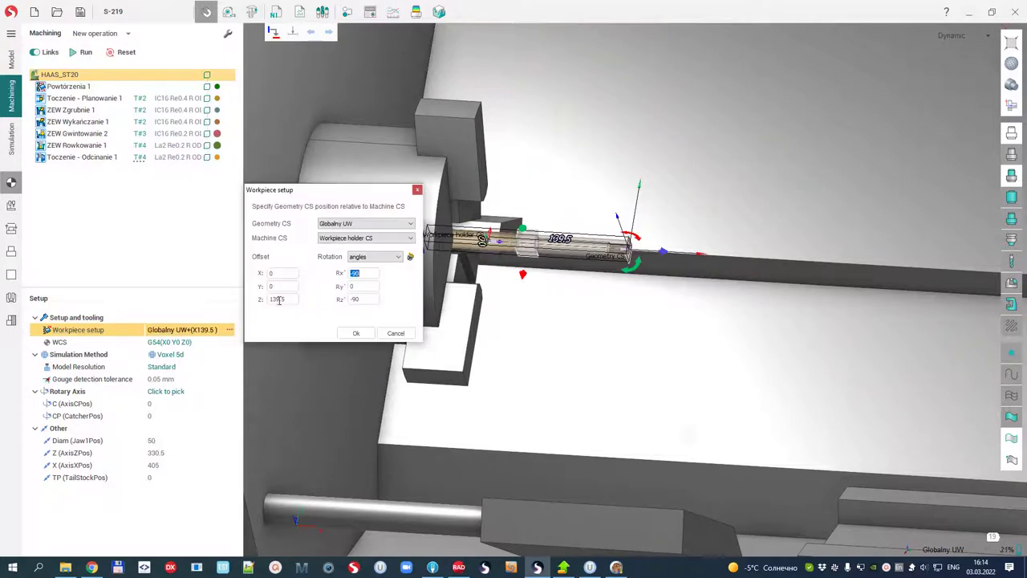
key("Delete")
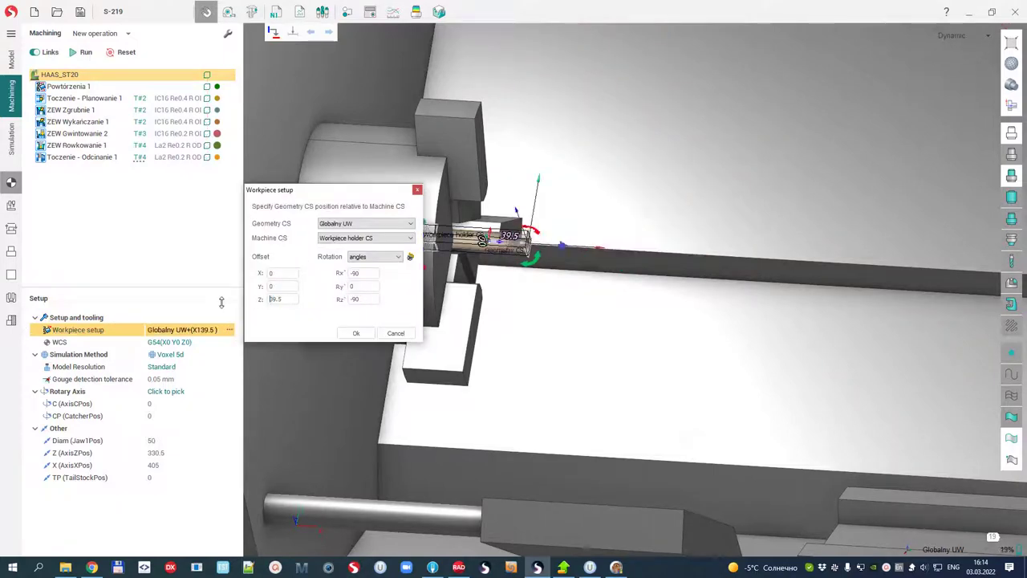
left_click(356, 332)
Switch off the view scheme so only the part remains visible
scroll(500, 264, "up", 3)
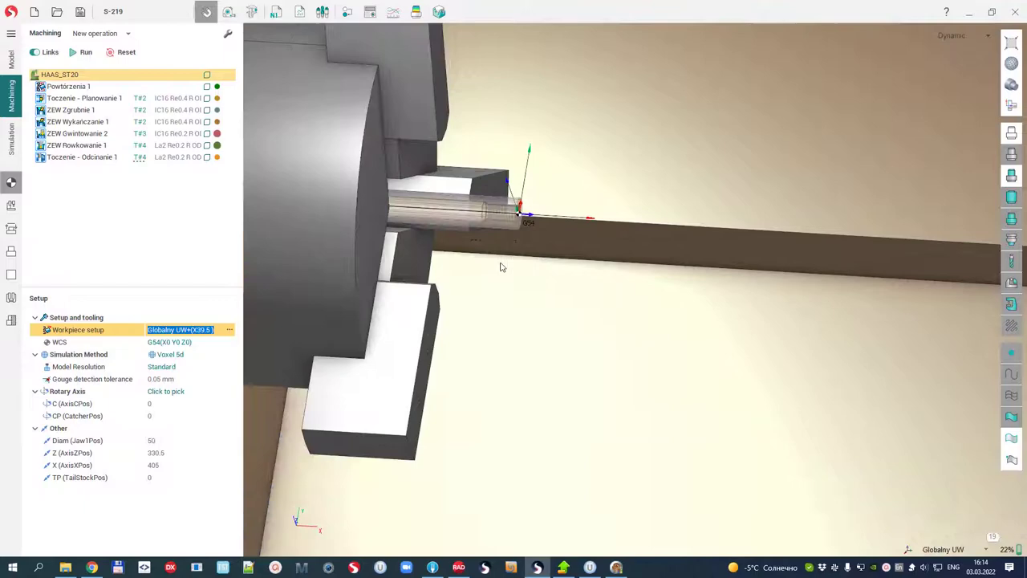
scroll(511, 243, "up", 2)
scroll(512, 243, "down", 2)
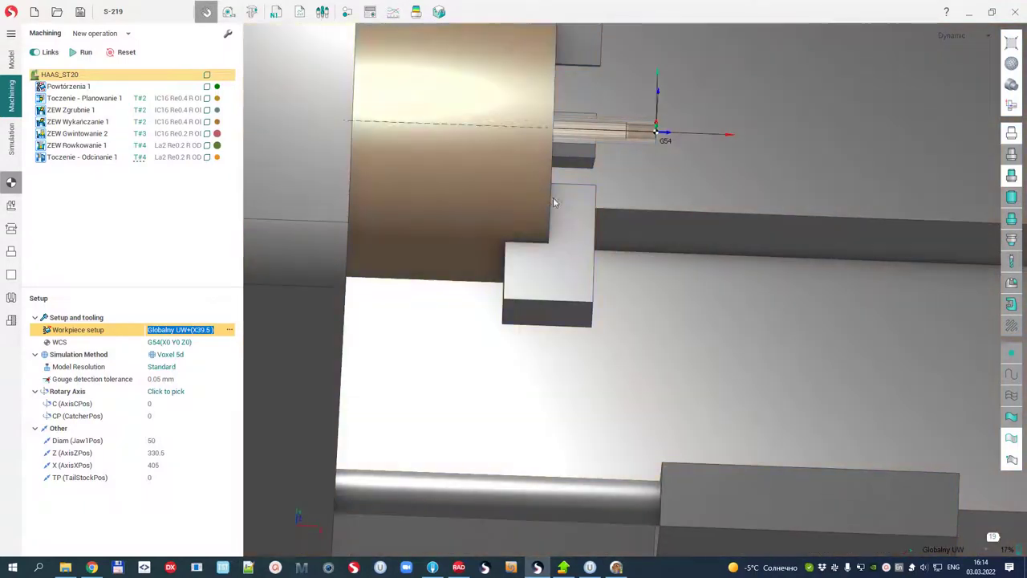
scroll(583, 276, "up", 3)
scroll(350, 202, "down", 2)
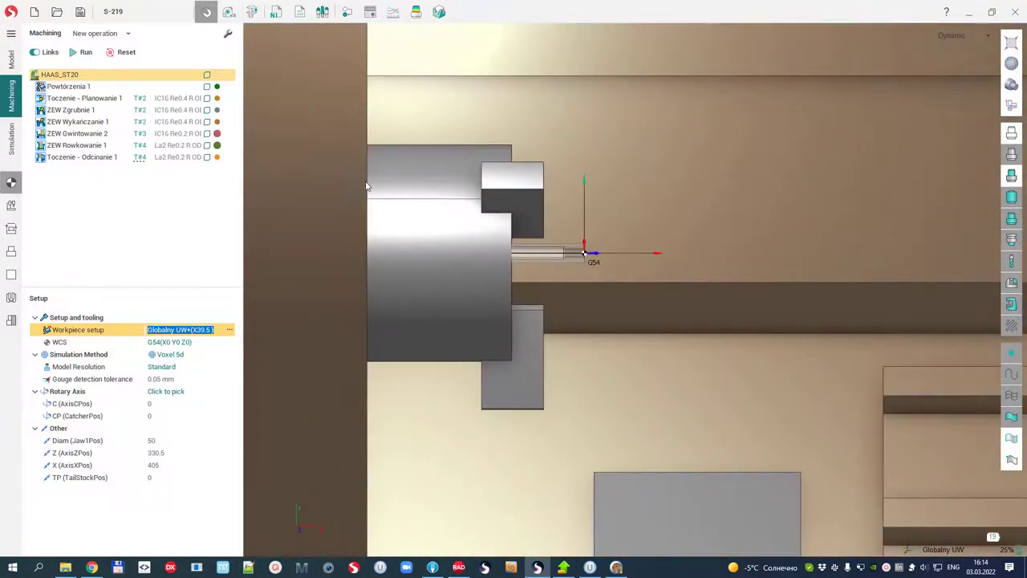
left_click(505, 528)
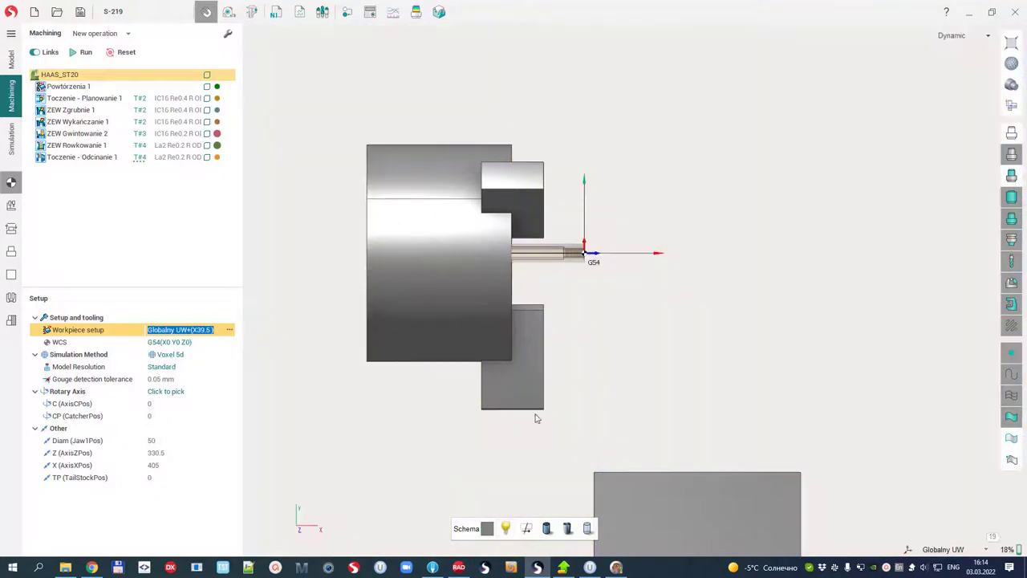
scroll(553, 271, "up", 1)
scroll(553, 270, "up", 2)
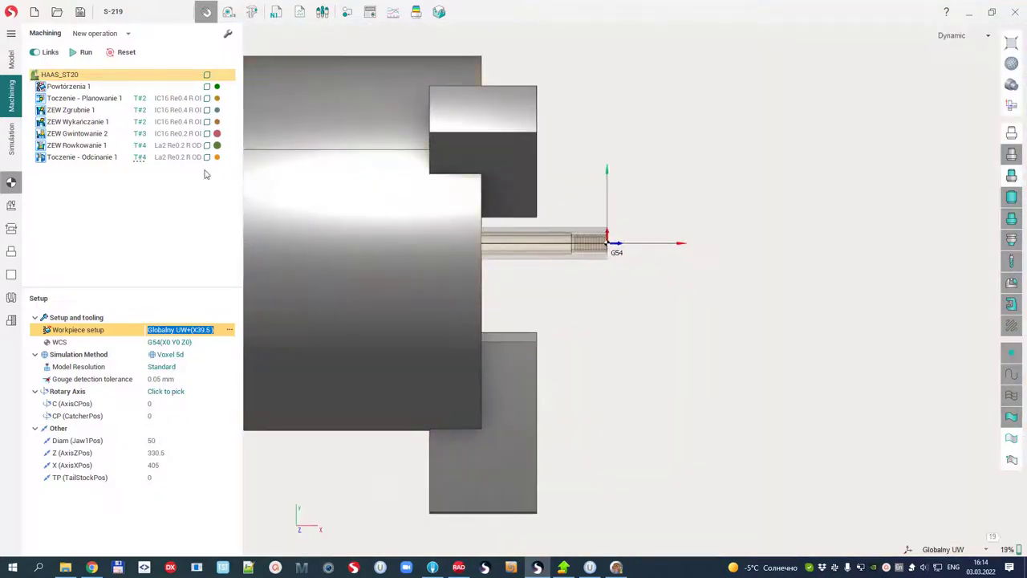
Insert a Move part > Bar feeding operation after Powtórzenia 1 and inspect the turret
left_click(72, 87)
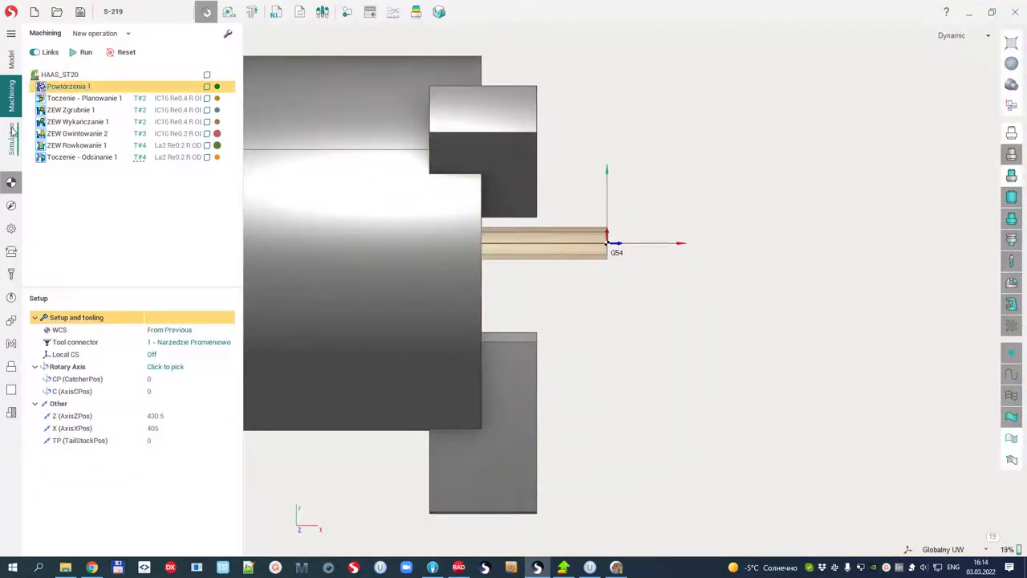
left_click(128, 33)
mouse_move(102, 105)
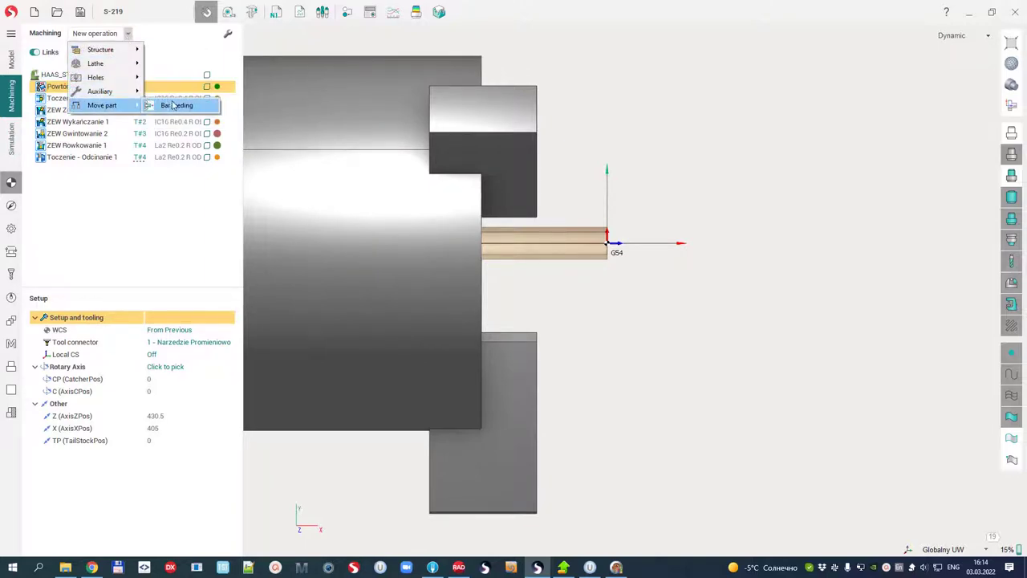
left_click(177, 105)
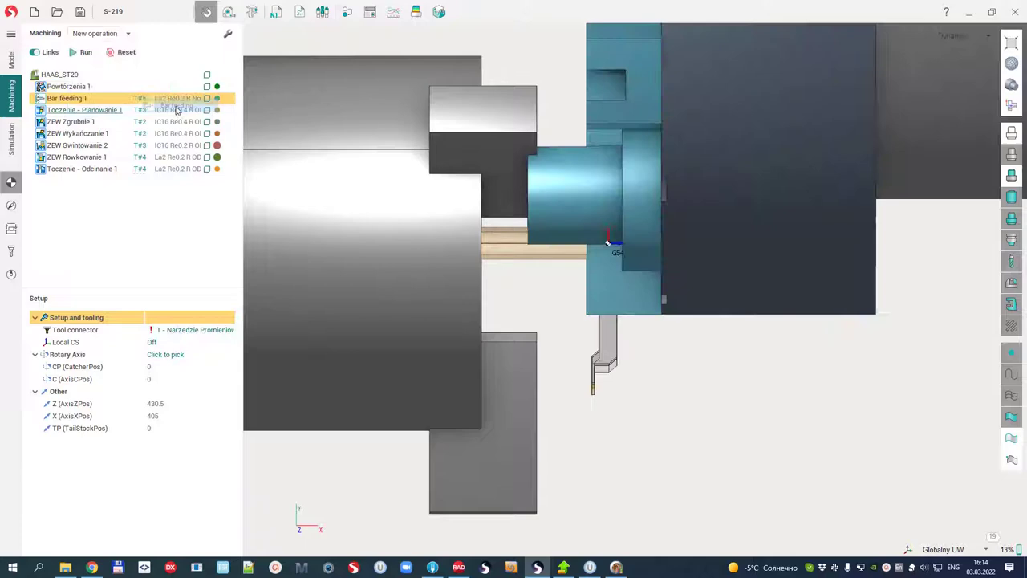
mouse_move(566, 319)
middle_mouse_down()
mouse_move(659, 221)
mouse_move(647, 241)
middle_mouse_up()
scroll(601, 77, "up", 5)
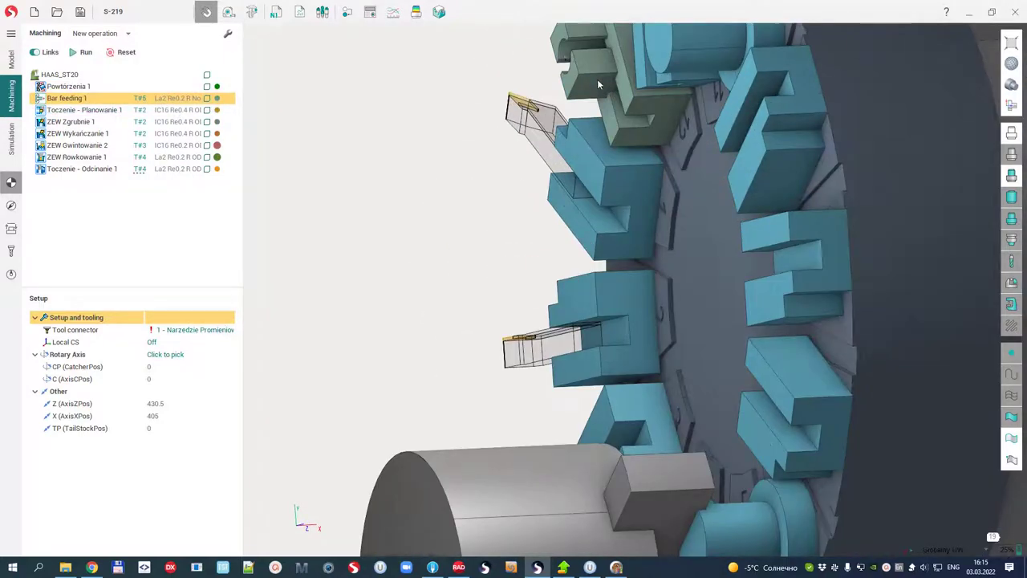
scroll(602, 77, "up", 5)
scroll(602, 77, "up", 3)
scroll(584, 321, "up", 1)
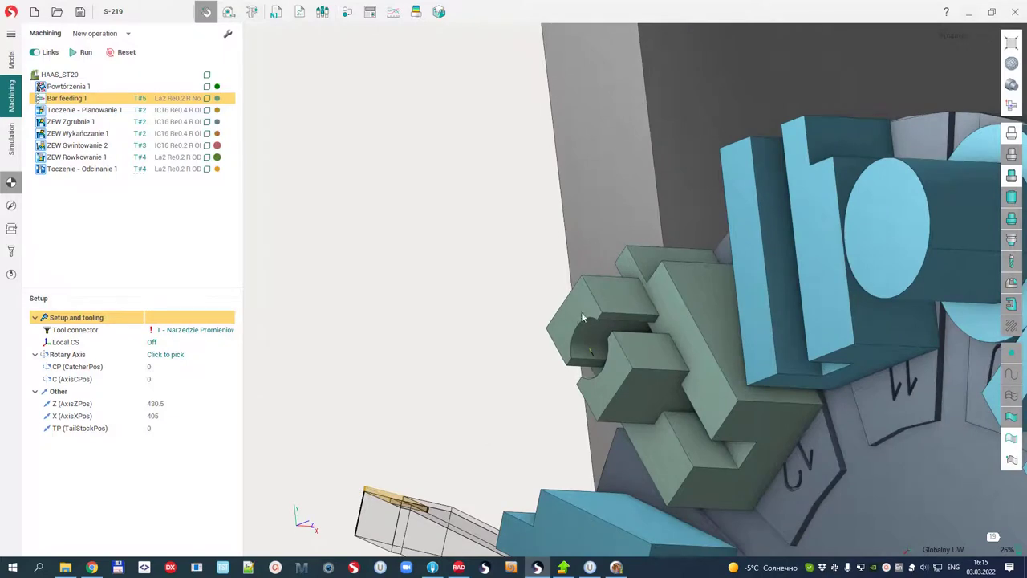
scroll(606, 370, "down", 2)
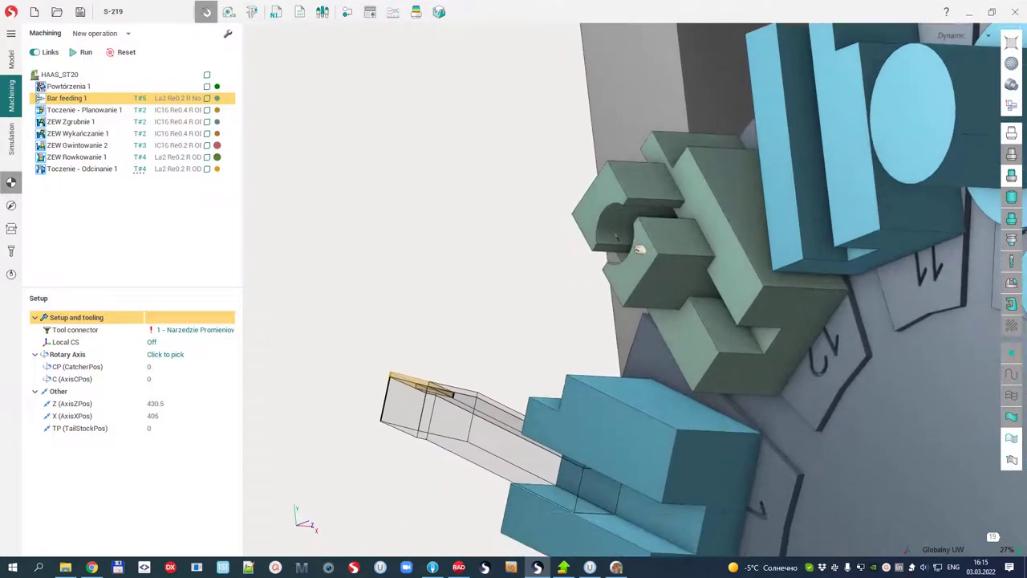
Set the Bar feeding tool connector to '12 - Epinger'
left_click(10, 250)
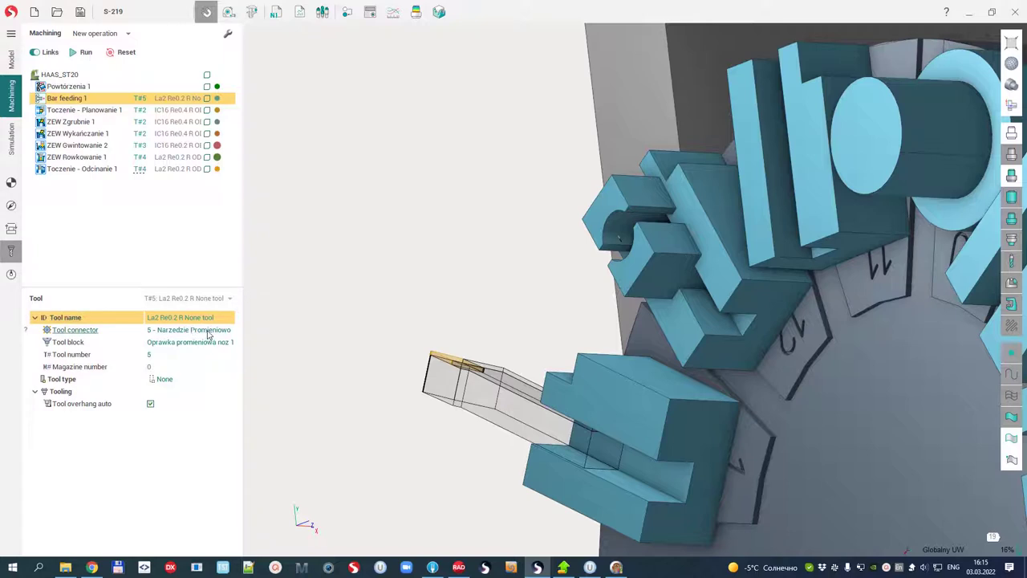
left_click(207, 331)
left_click(207, 330)
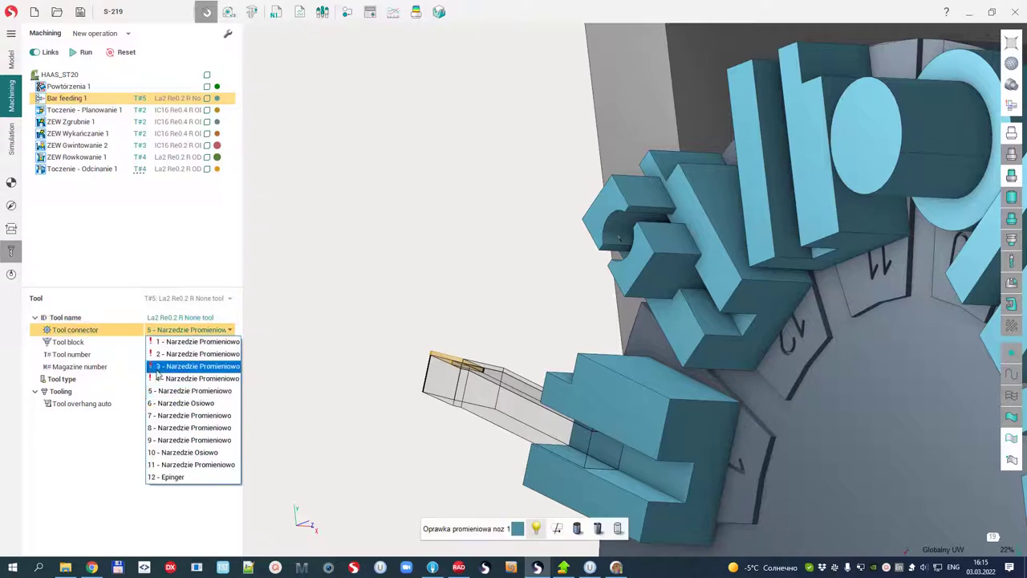
left_click(173, 477)
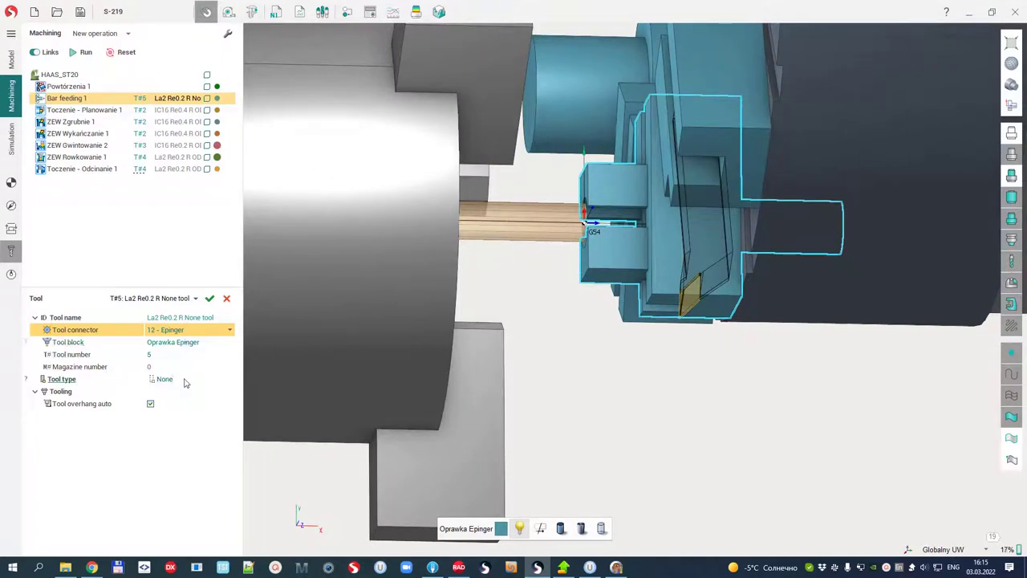
left_click(184, 382)
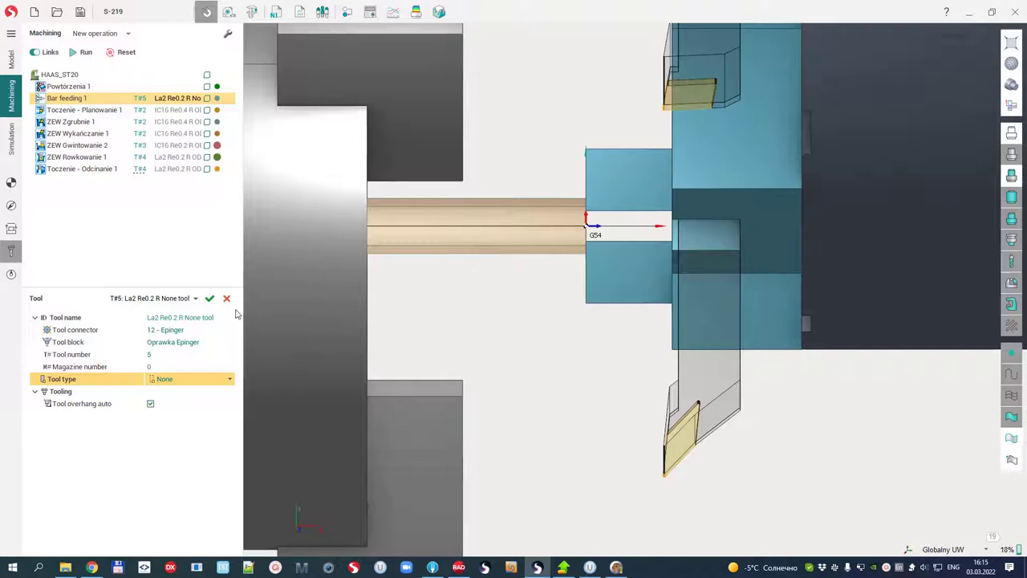
Set the Bar feeding strategy's tool touch position Z to -25 mm
left_click(11, 207)
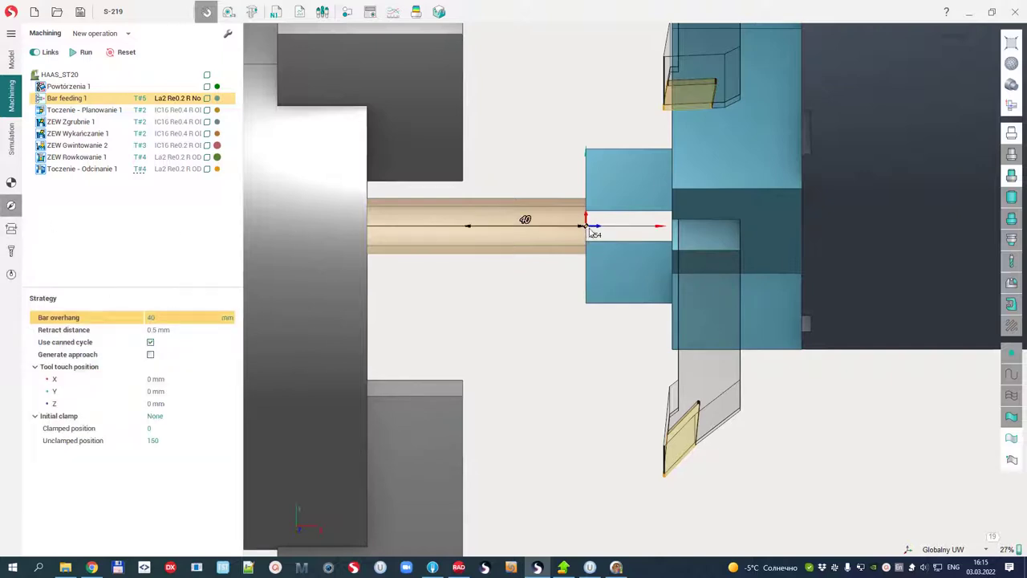
scroll(588, 231, "up", 4)
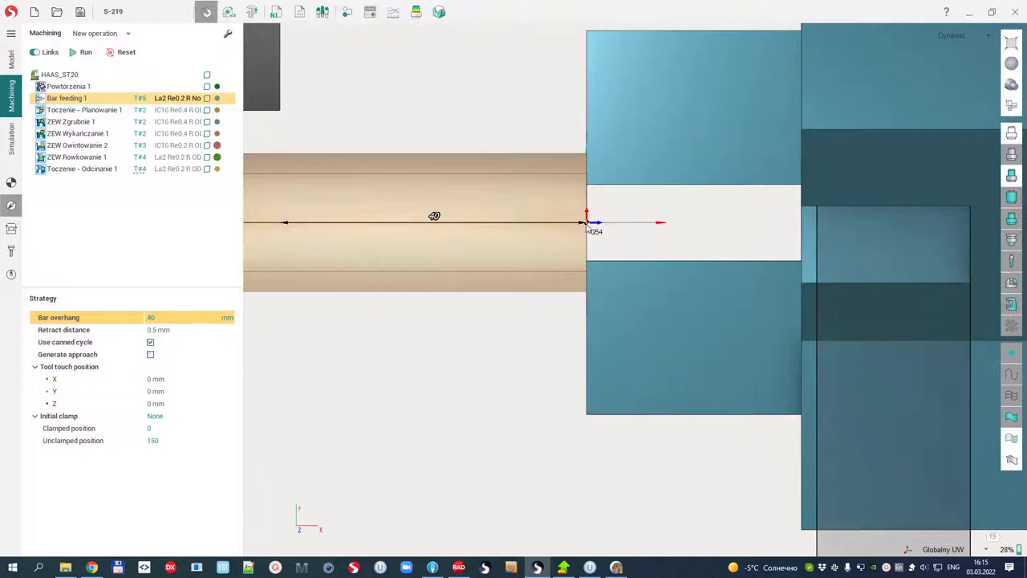
left_click(168, 403)
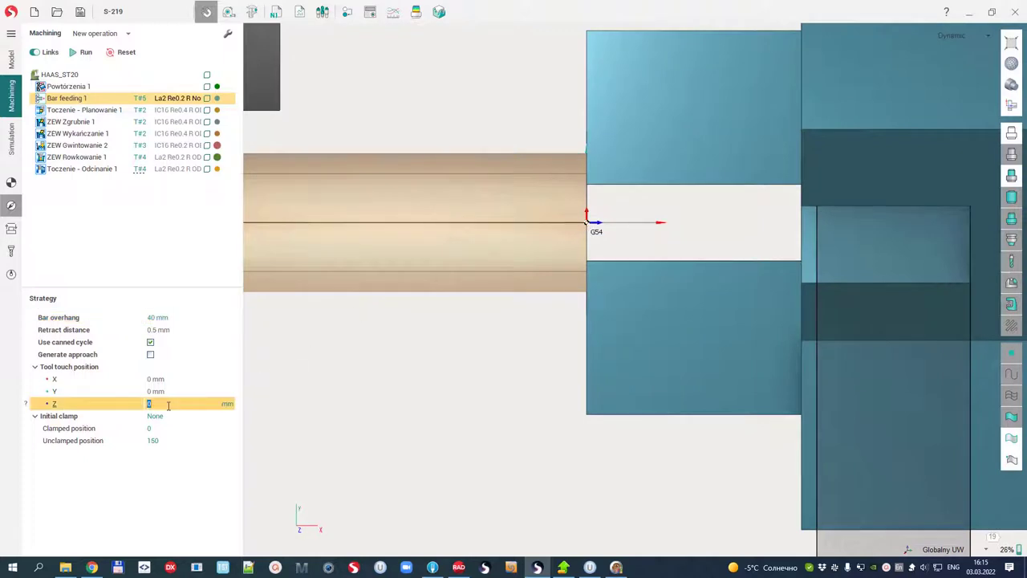
type("-15")
scroll(168, 404, "down", 3)
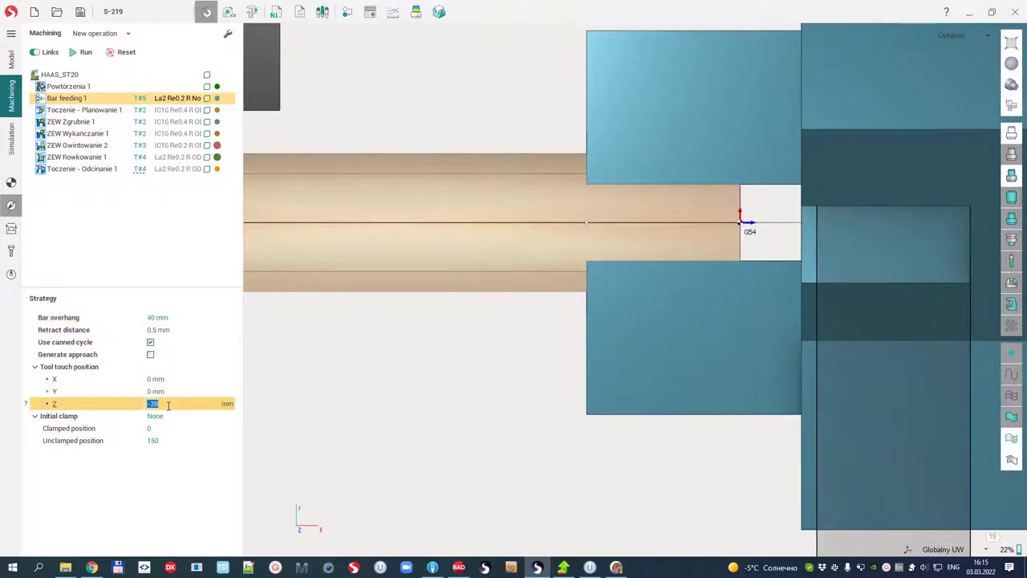
scroll(168, 404, "down", 2)
scroll(169, 405, "down", 2)
scroll(169, 404, "down", 1)
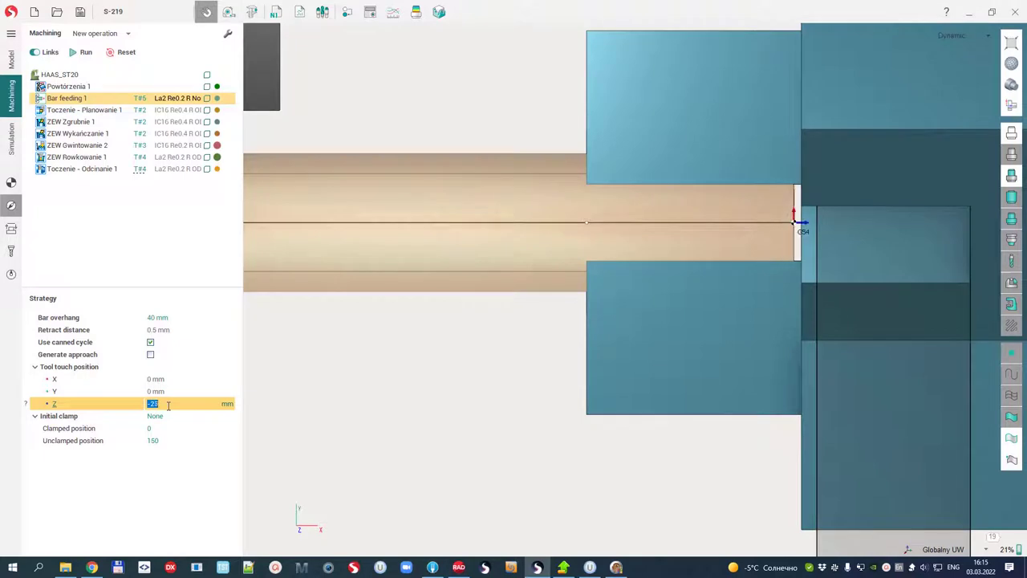
scroll(169, 405, "up", 1)
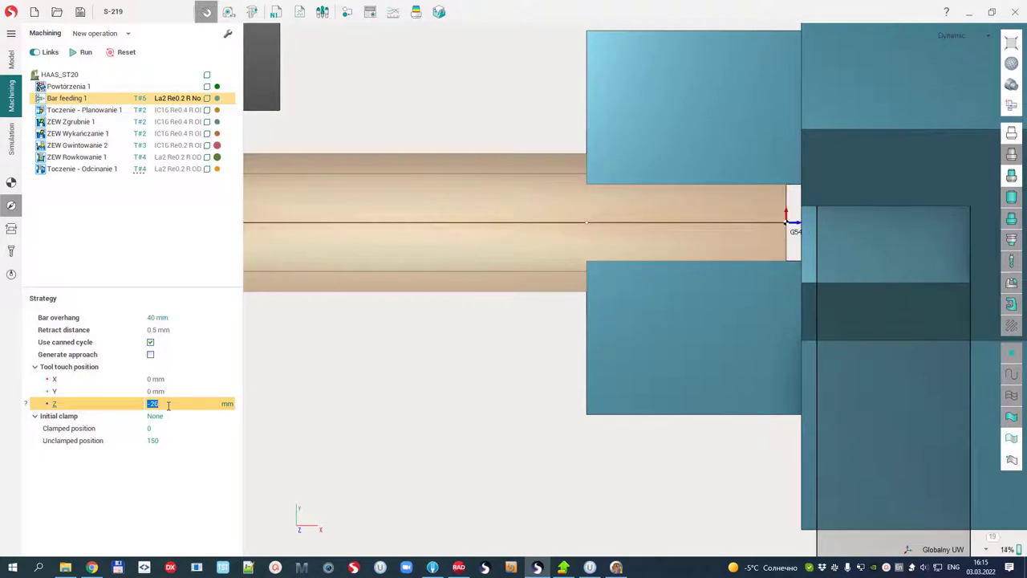
scroll(169, 405, "up", 1)
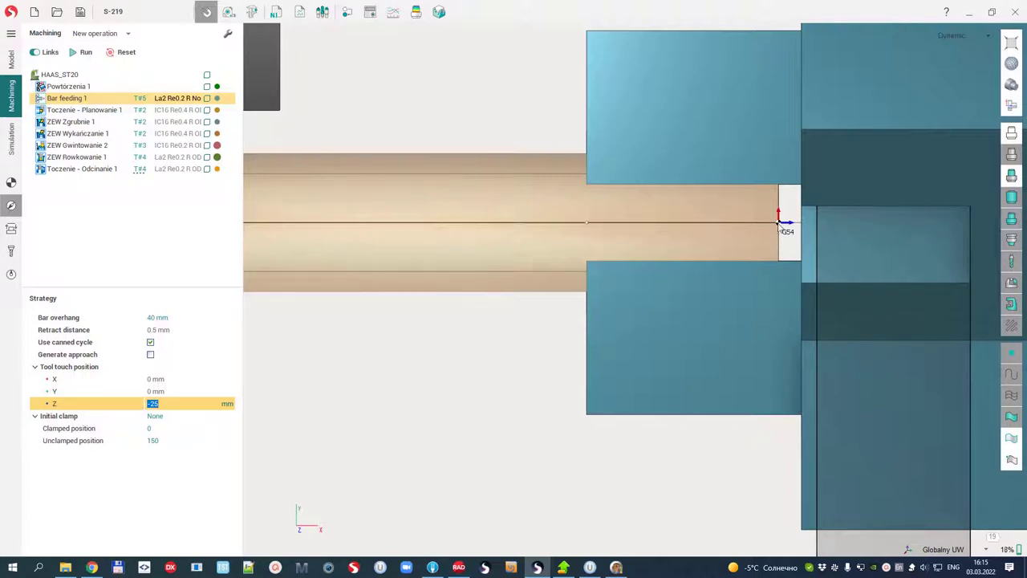
scroll(782, 231, "down", 2)
scroll(779, 292, "down", 1)
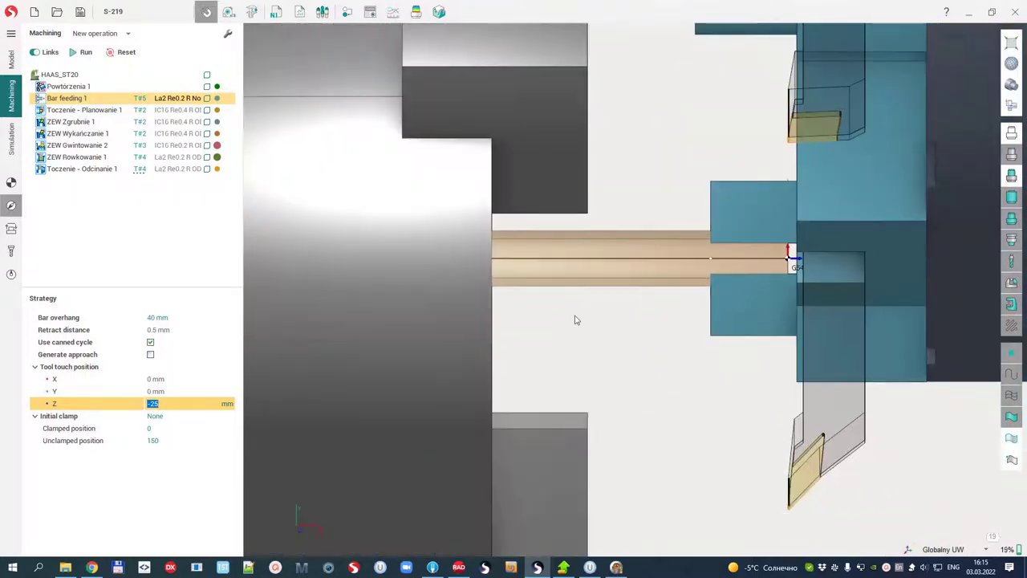
Set Bar overhang to 100 mm
left_click(165, 318)
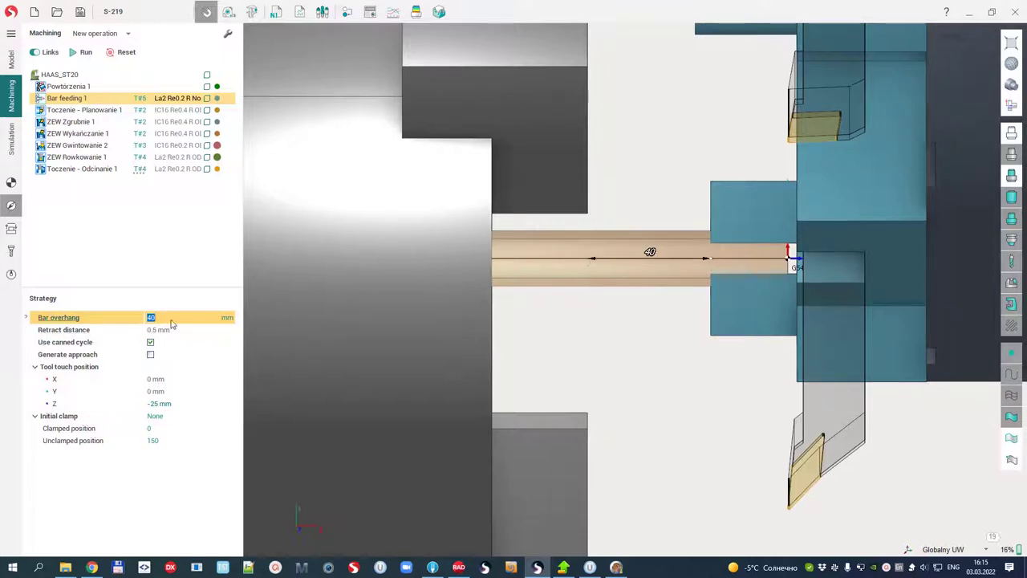
scroll(171, 319, "up", 2)
scroll(172, 320, "up", 7)
scroll(171, 320, "up", 4)
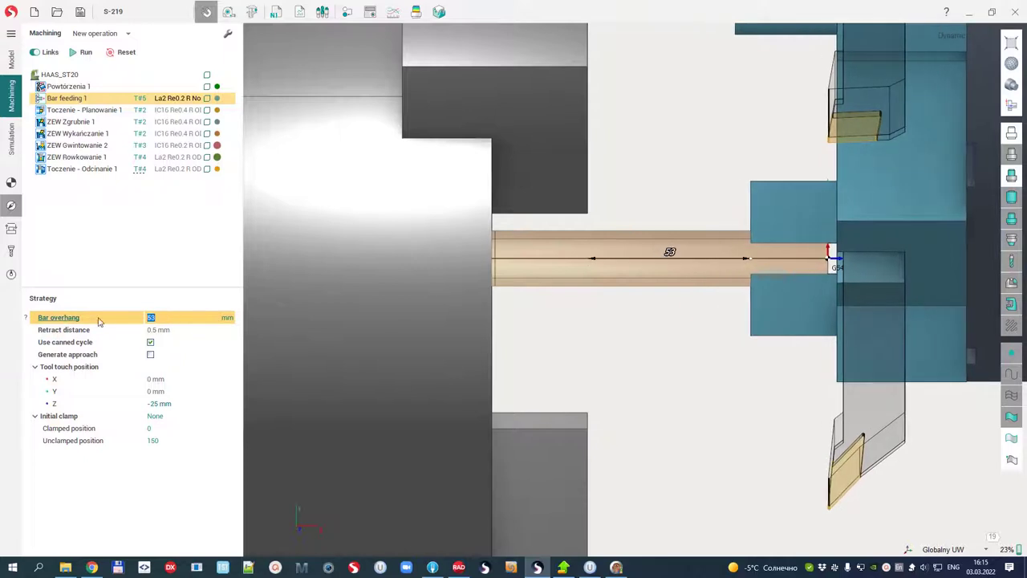
key("Return")
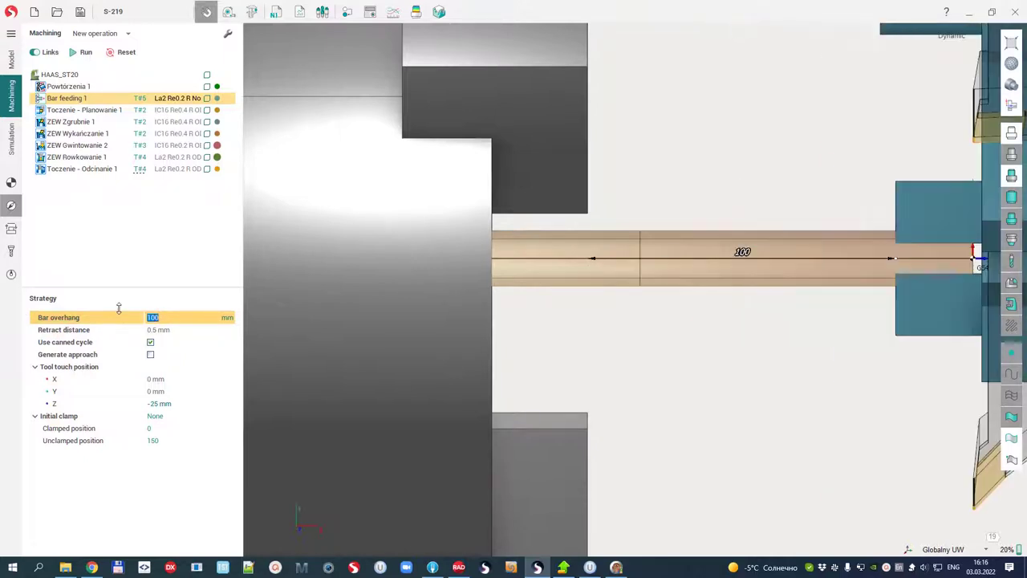
scroll(621, 329, "down", 3)
scroll(585, 271, "down", 2)
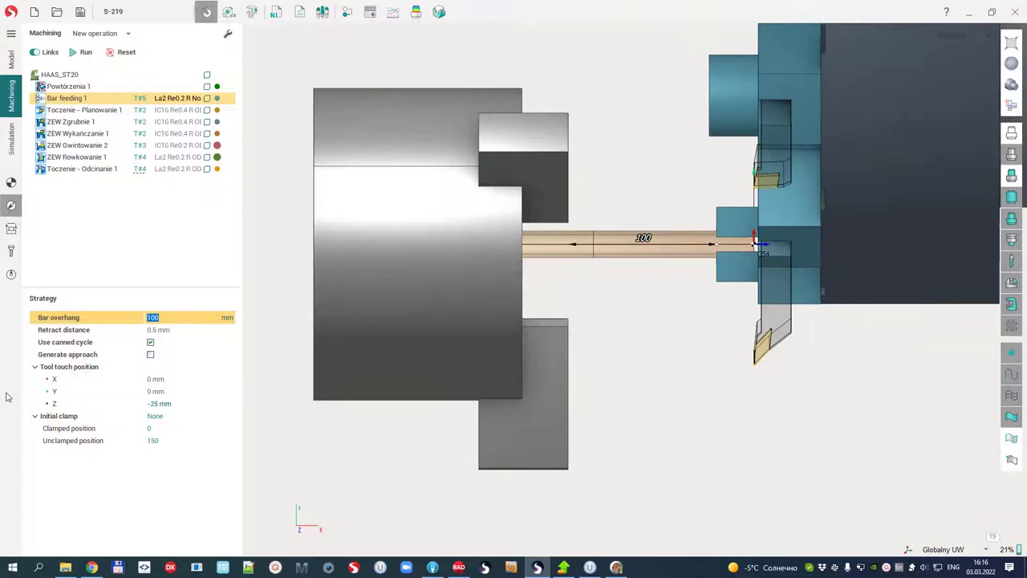
Enable Generate approach, review Setup and Links/Leads, and enter a 30 mm retract distance
left_click(150, 356)
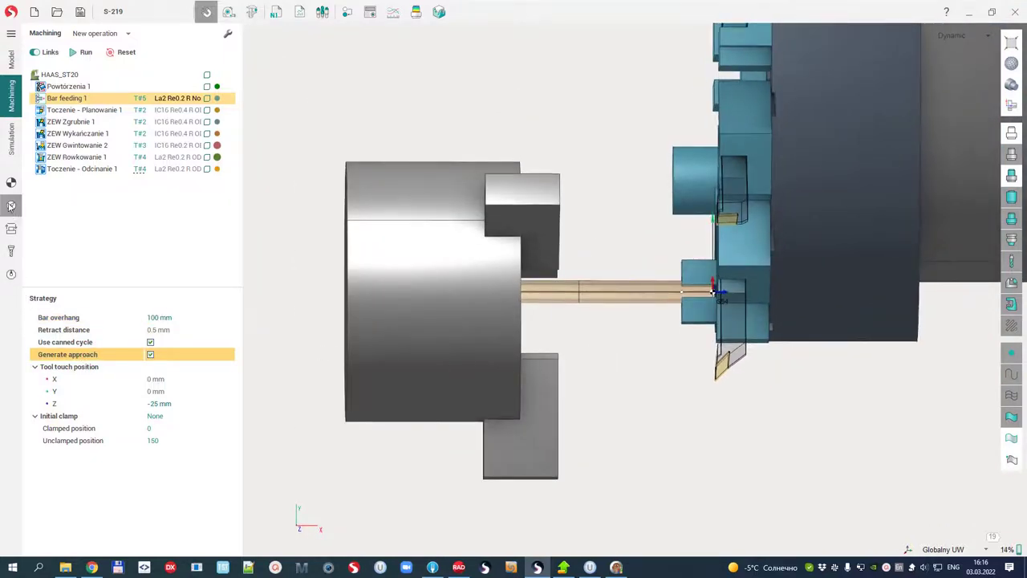
left_click(12, 183)
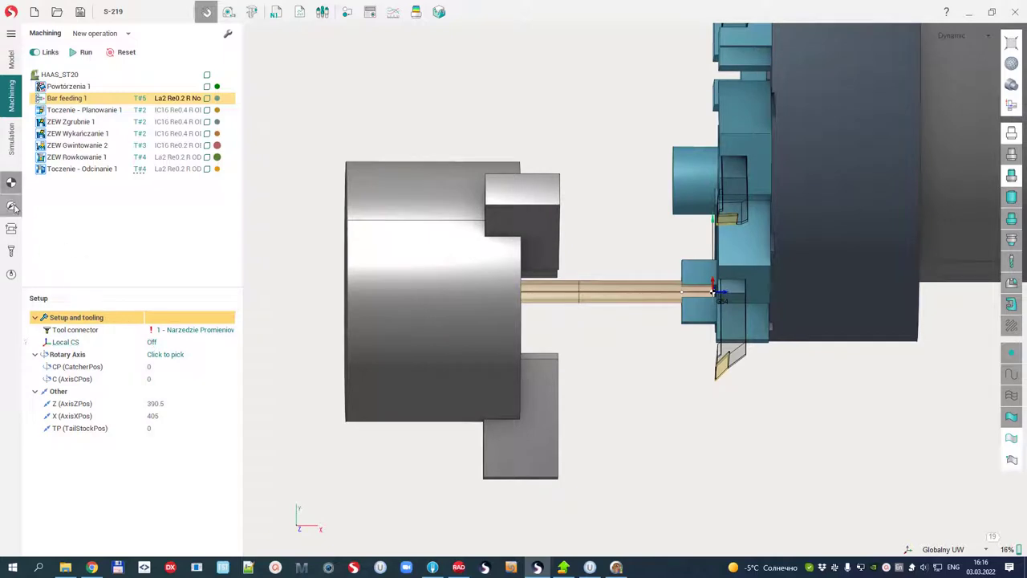
left_click(12, 228)
left_click(160, 331)
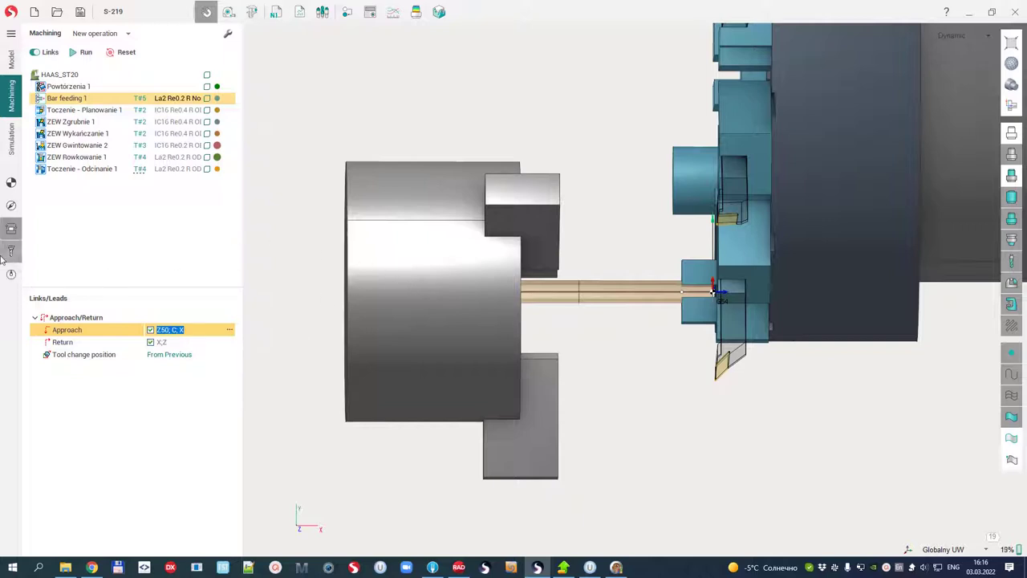
left_click(12, 206)
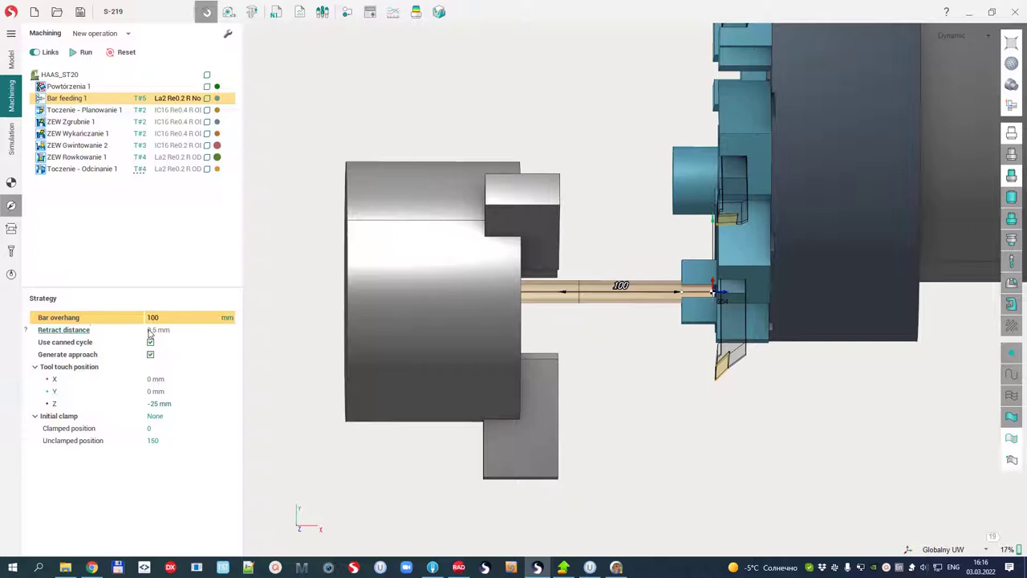
key("Tab")
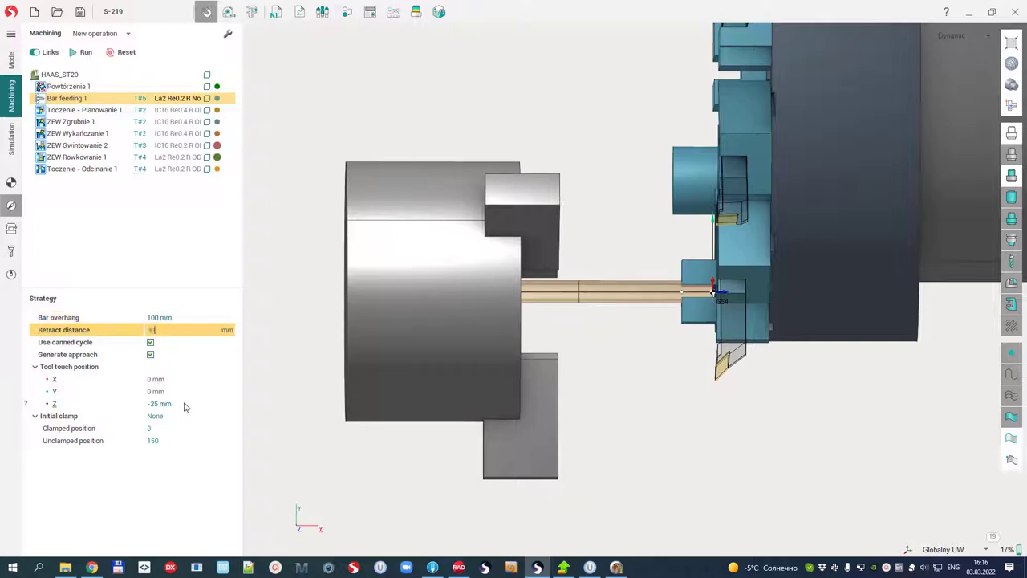
Calculate the Bar feeding 1 toolpath and expand its Header and Approach nodes in the simulation tree
left_click(80, 51)
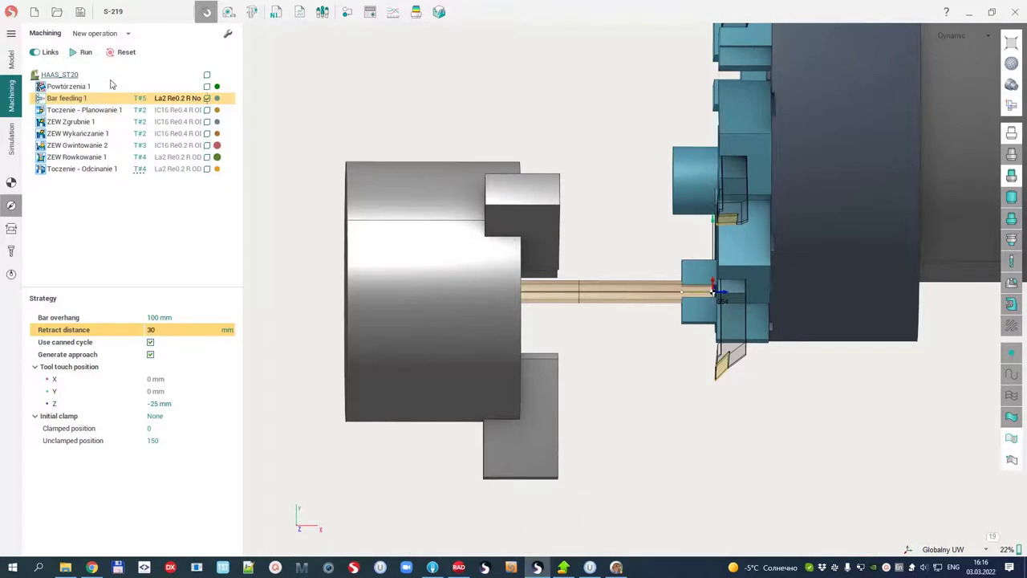
left_click(12, 138)
scroll(447, 304, "down", 3)
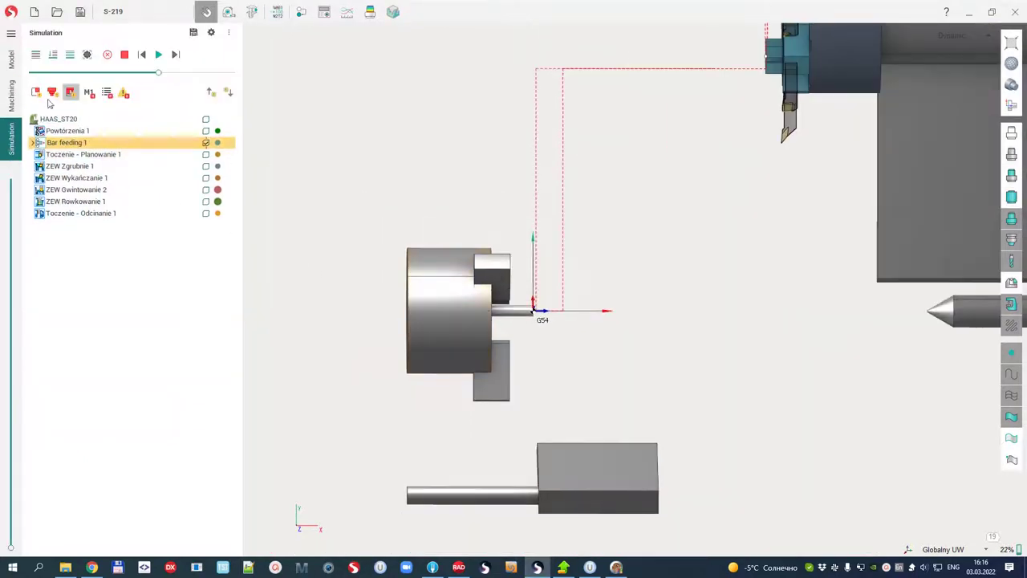
left_click(31, 142)
left_click(38, 155)
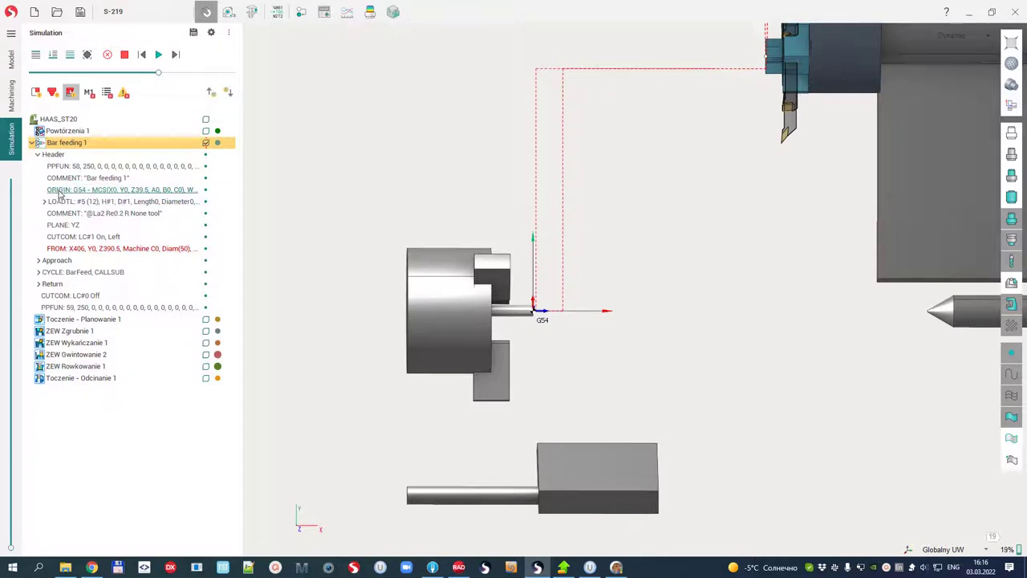
left_click(38, 260)
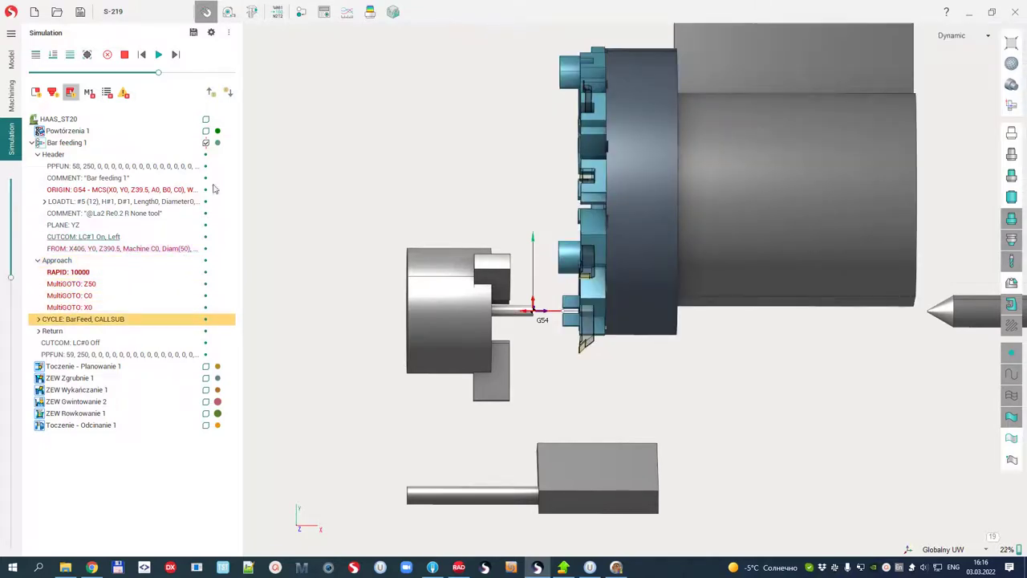
Zoom in around G54 to watch the BarFeed cycle's Epinger takeover and retract moves
scroll(501, 249, "up", 2)
scroll(526, 282, "up", 2)
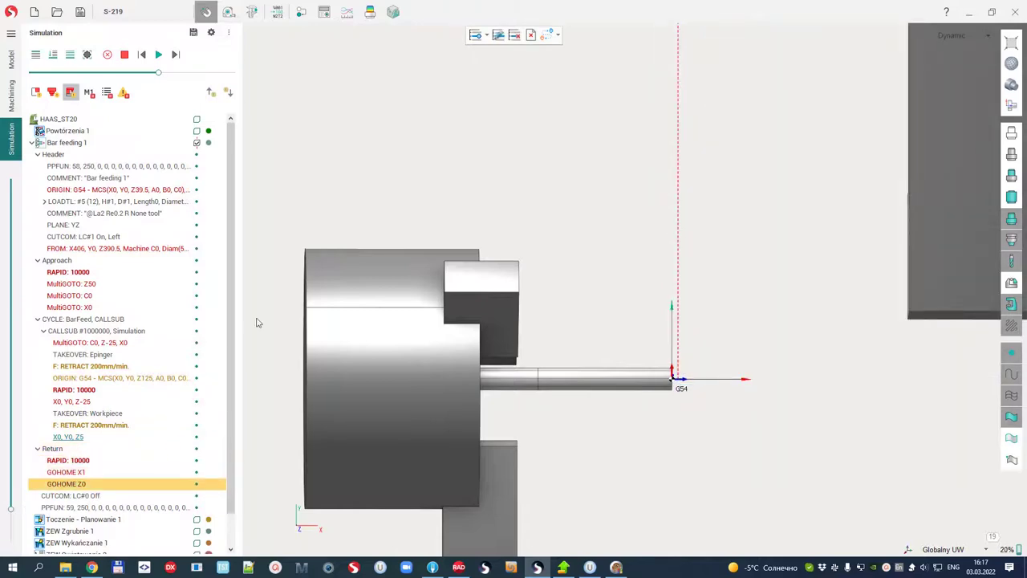
Rerun the Bar feeding 1 simulation and rewind it to the start
left_click(11, 100)
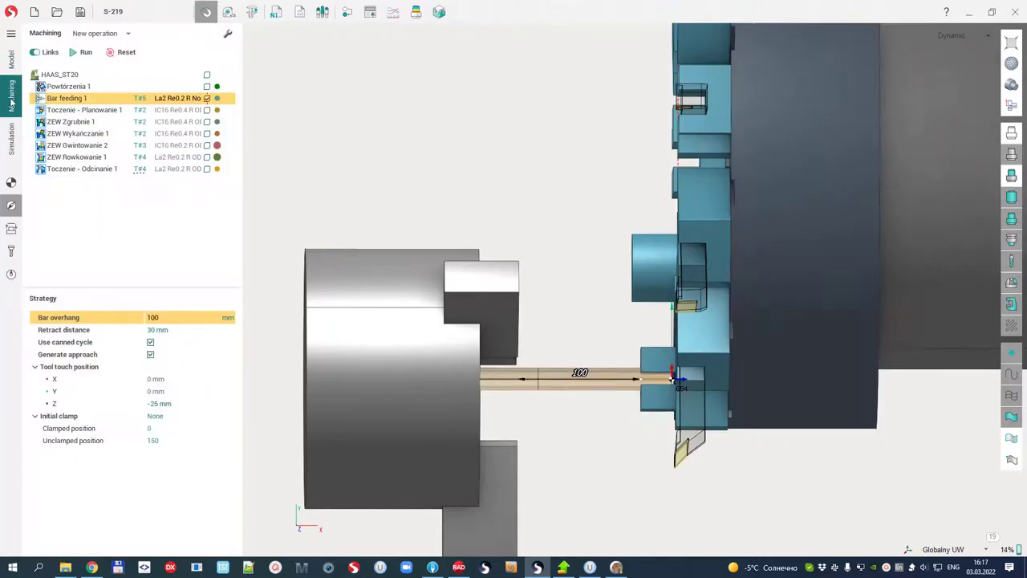
left_click(13, 146)
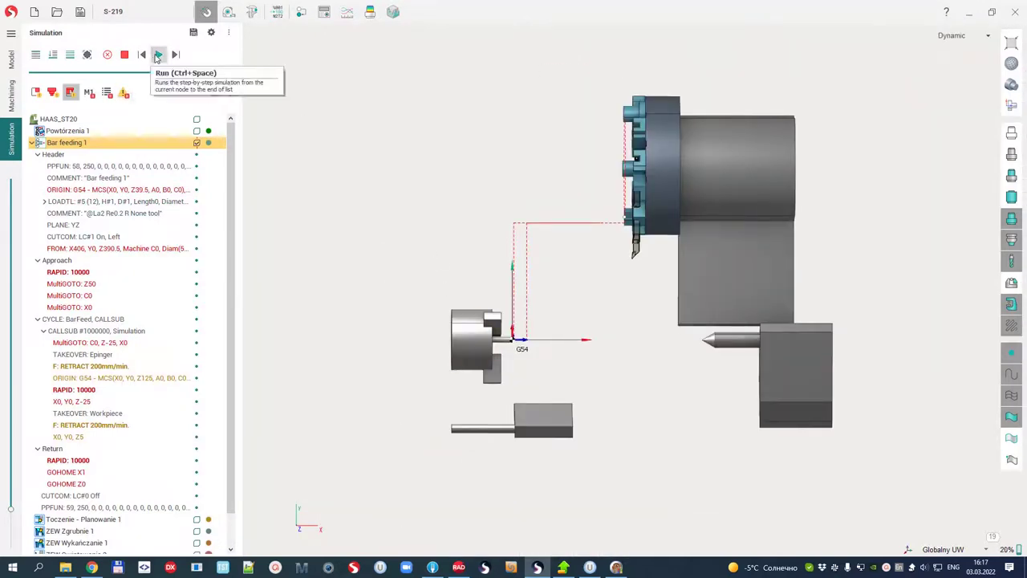
left_click(158, 55)
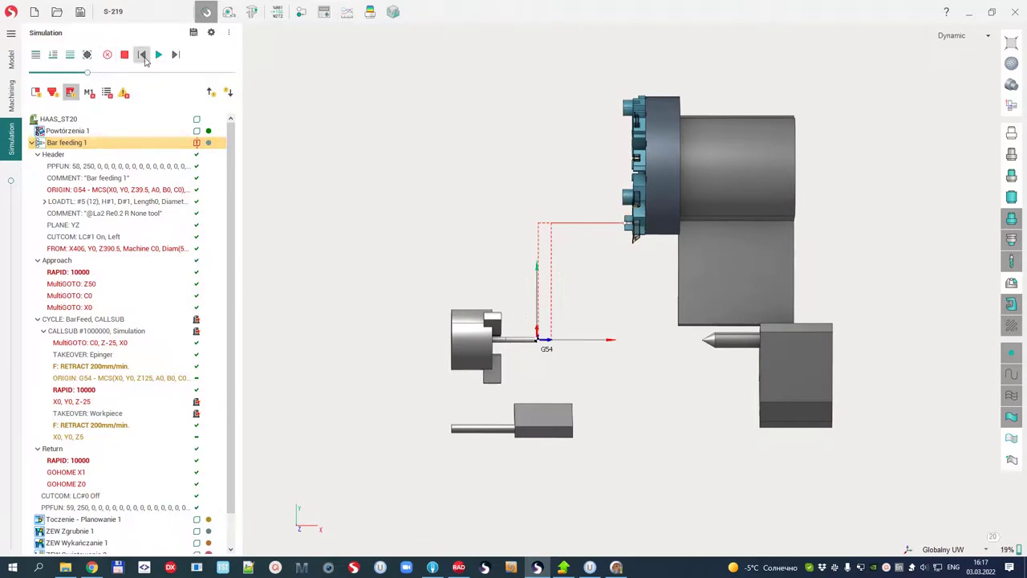
left_click(159, 56)
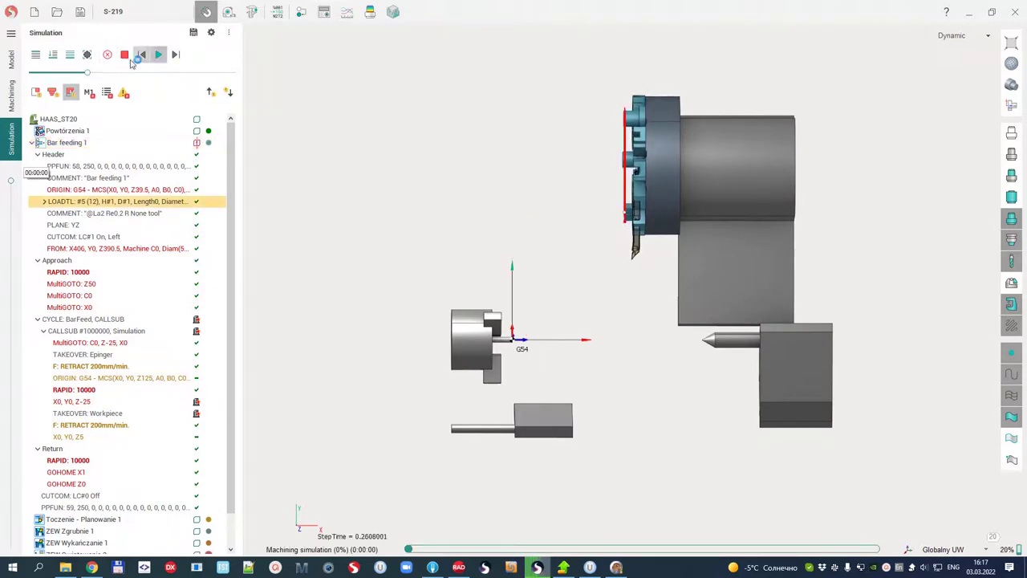
Slow down, then speed up, the Movement speed slider while the bar pull plays
left_click_drag(131, 73, 126, 75)
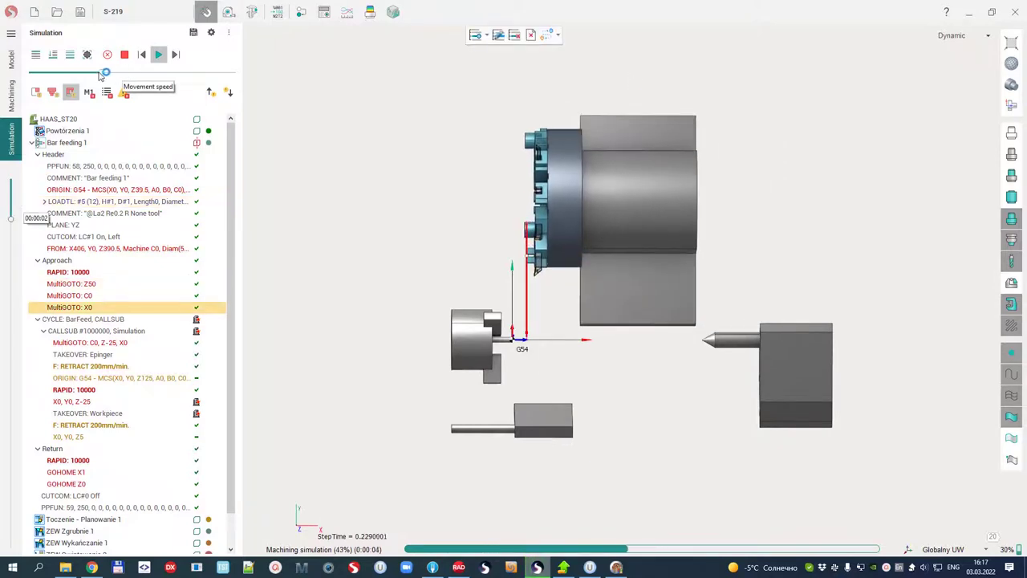
left_click_drag(126, 75, 65, 77)
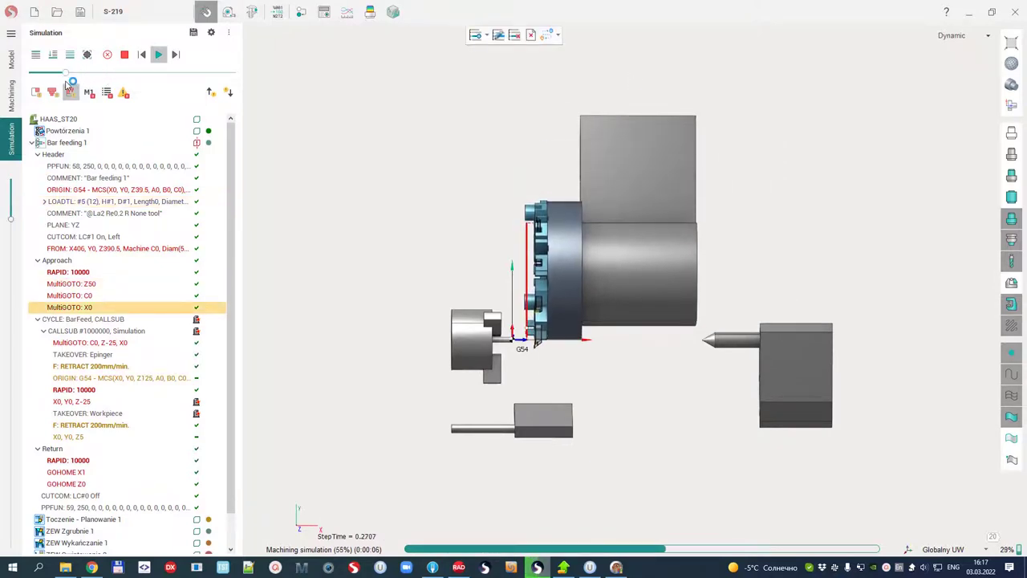
scroll(546, 337, "up", 2)
scroll(546, 338, "up", 4)
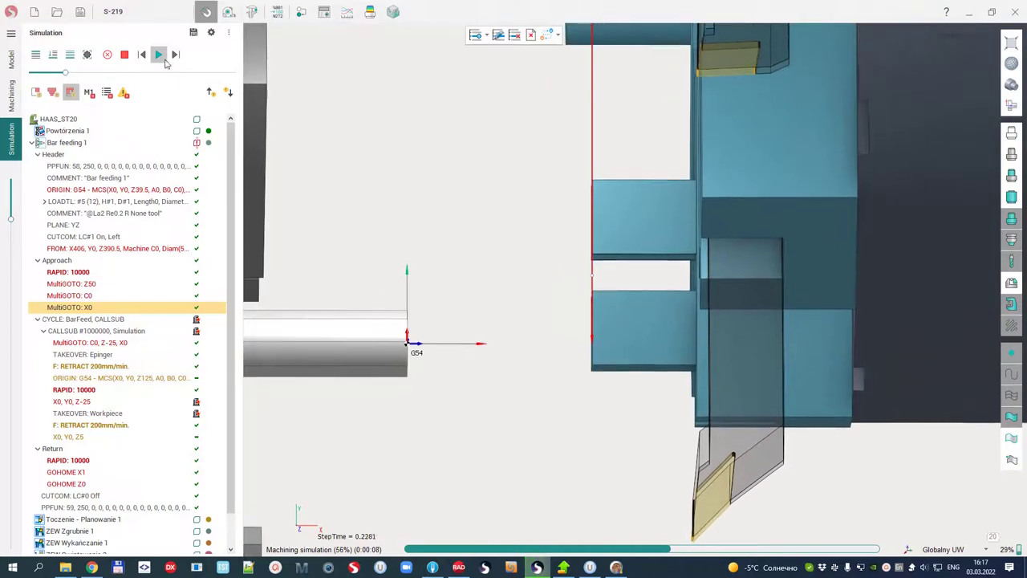
left_click_drag(65, 73, 79, 75)
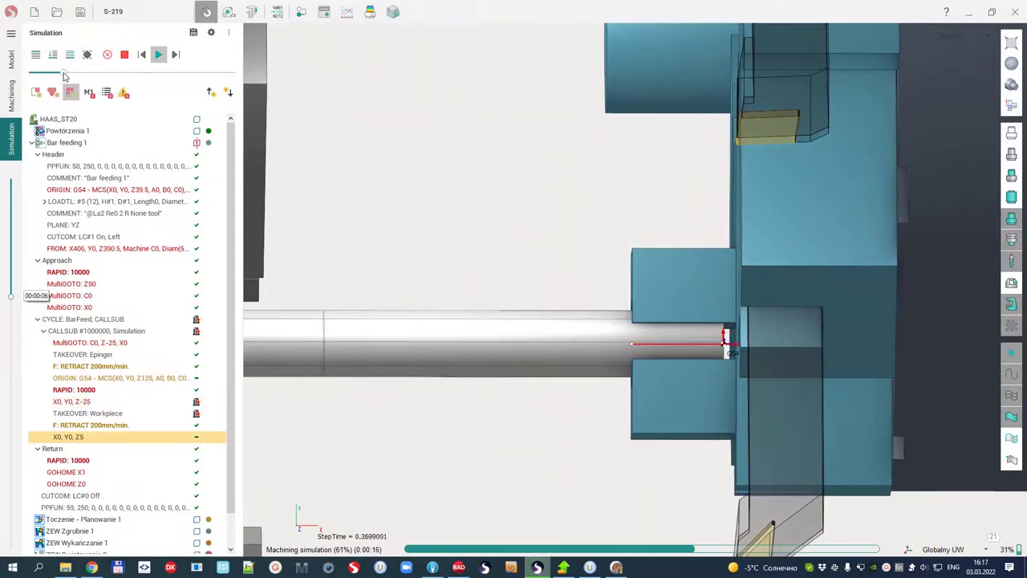
left_click_drag(81, 75, 101, 75)
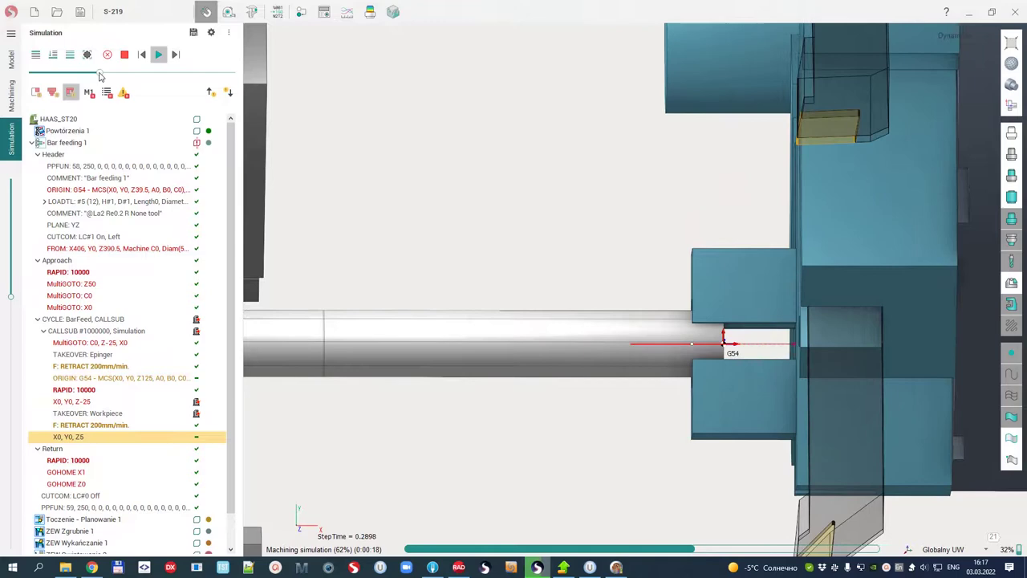
scroll(401, 314, "down", 2)
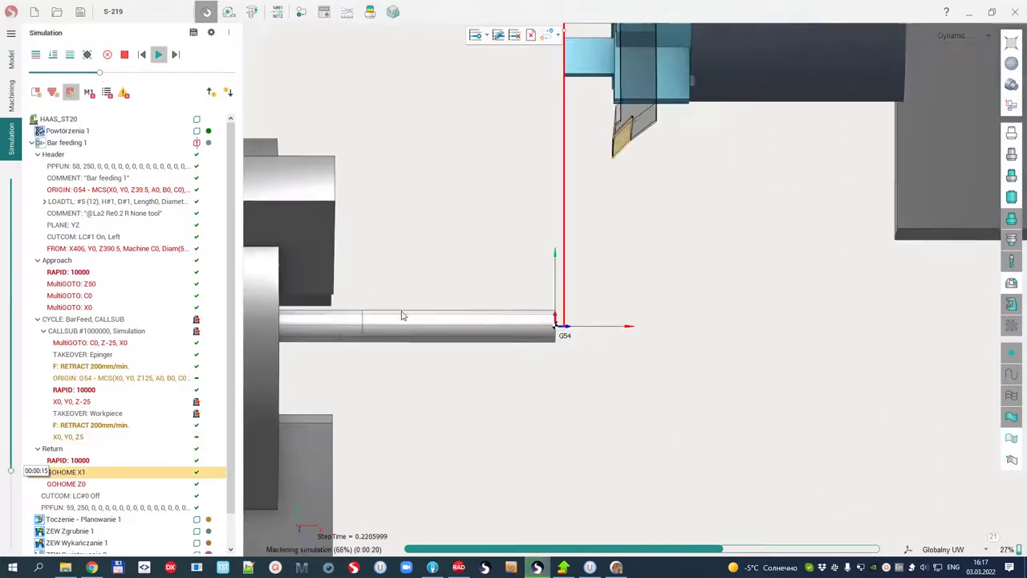
scroll(404, 322, "down", 3)
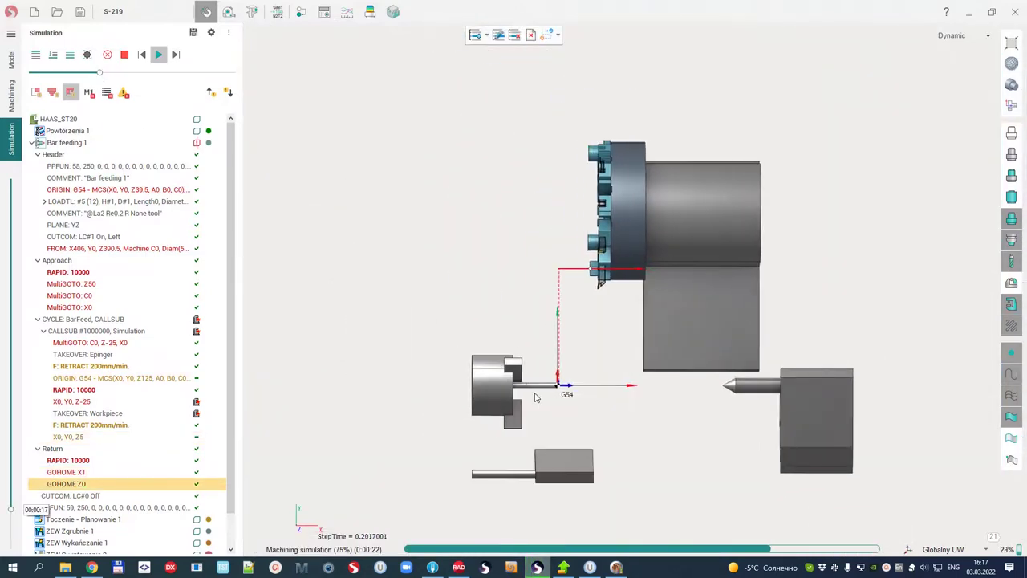
Select the HAAS_ST20 root node under Machining to show its 39.5 workpiece offset
left_click(11, 94)
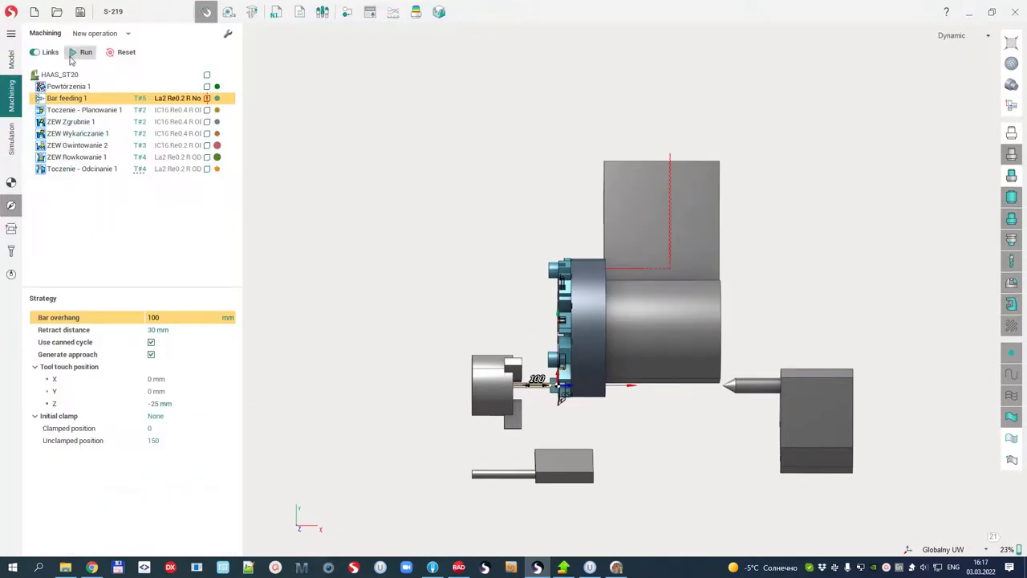
left_click(56, 76)
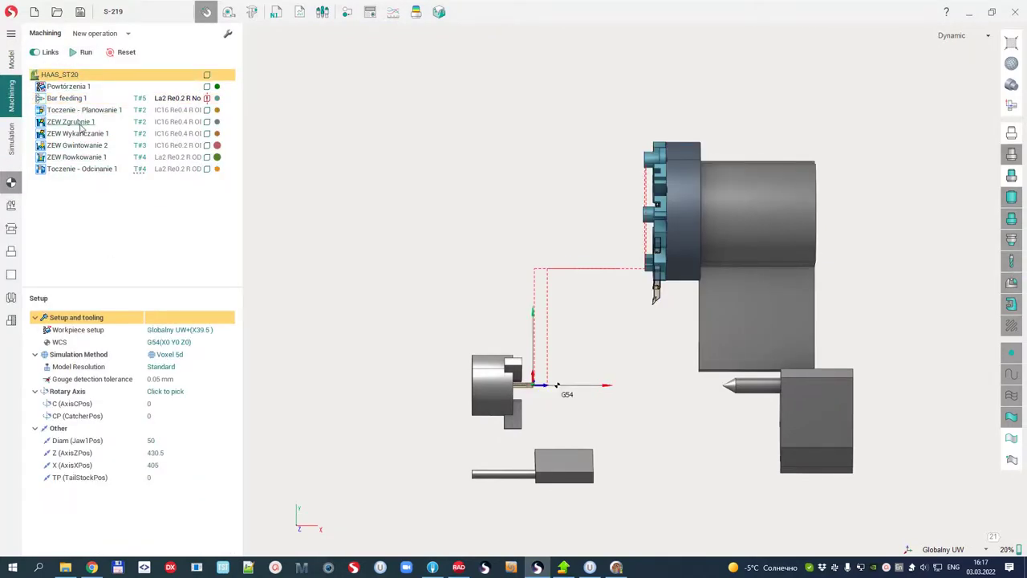